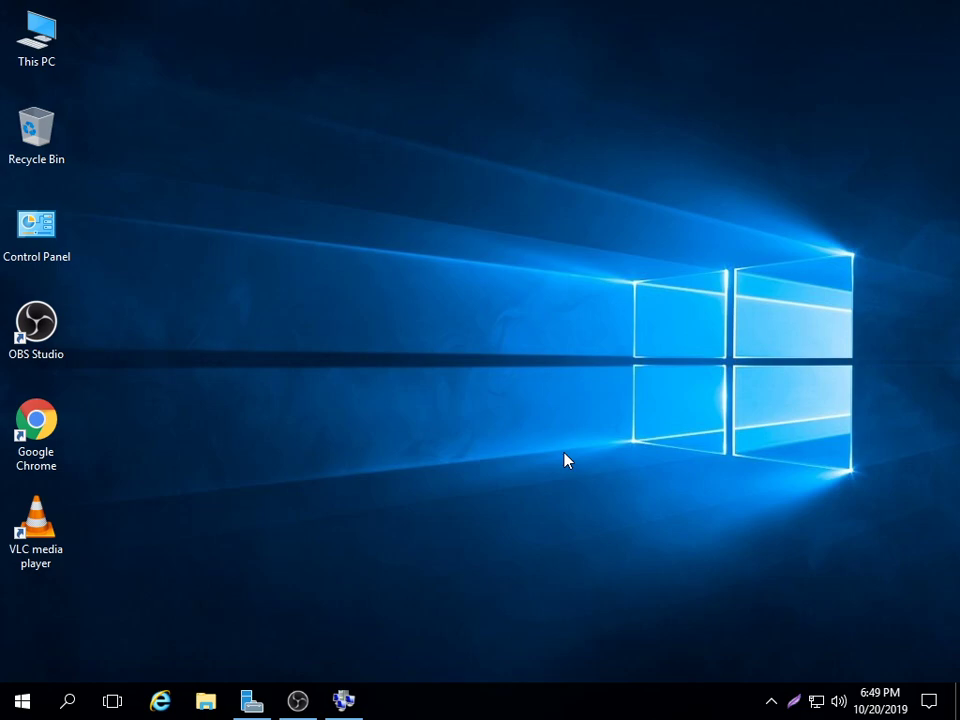
- Restore MultiPoint Manager from the taskbar, then minimize it to show the desktop
{"action": "left_click", "coordinate": [343, 700]}
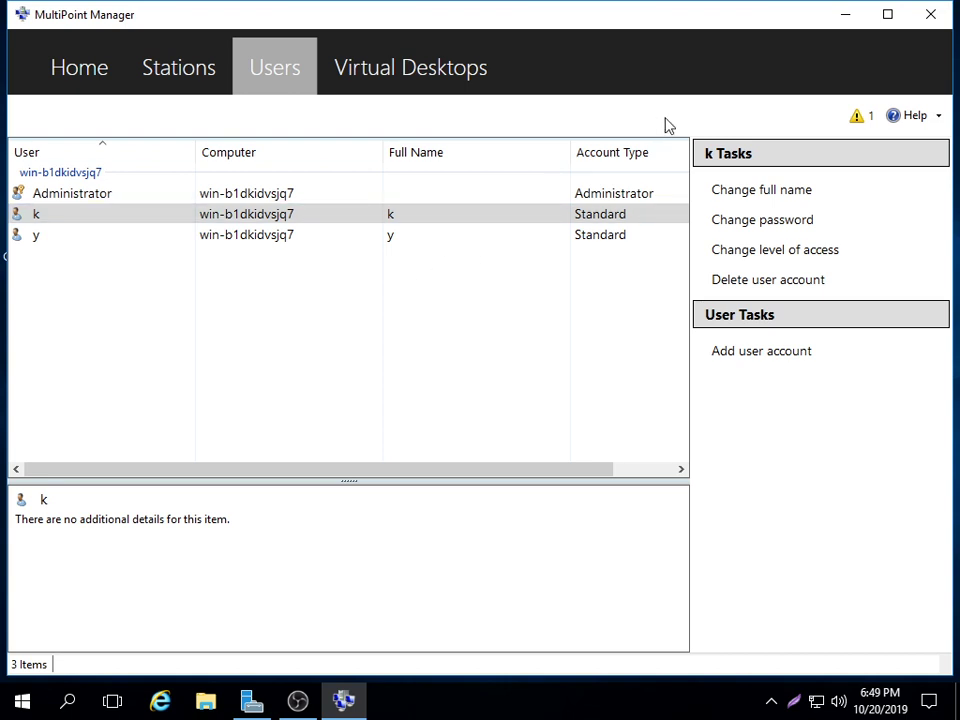
{"action": "left_click", "coordinate": [842, 15]}
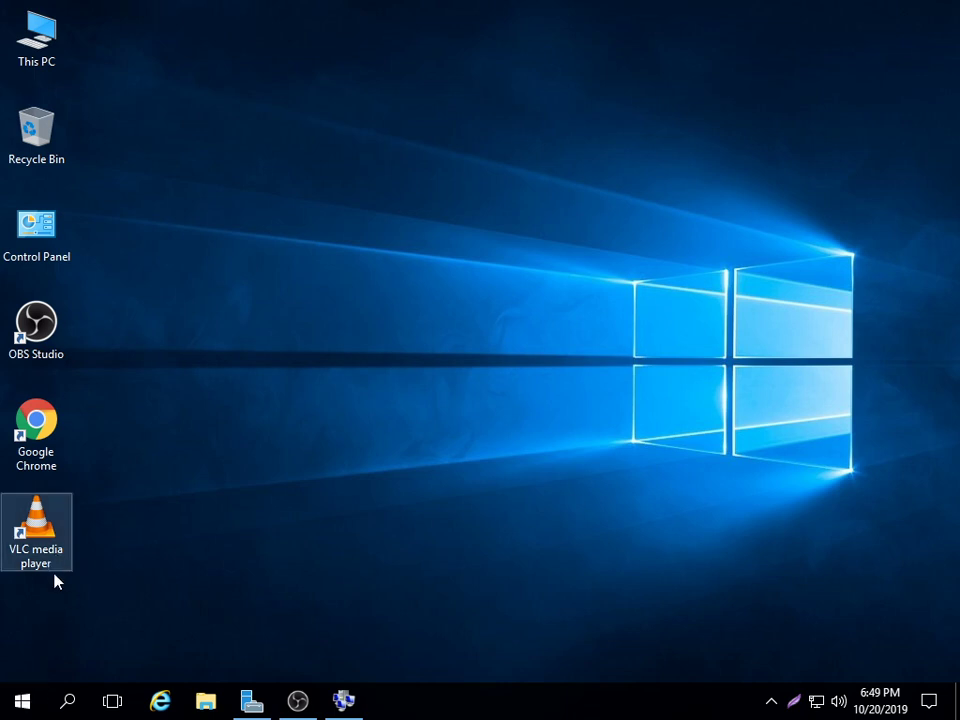
- Launch MultiPoint Dashboard from the M section of the Start menu app list
{"action": "left_click", "coordinate": [16, 704]}
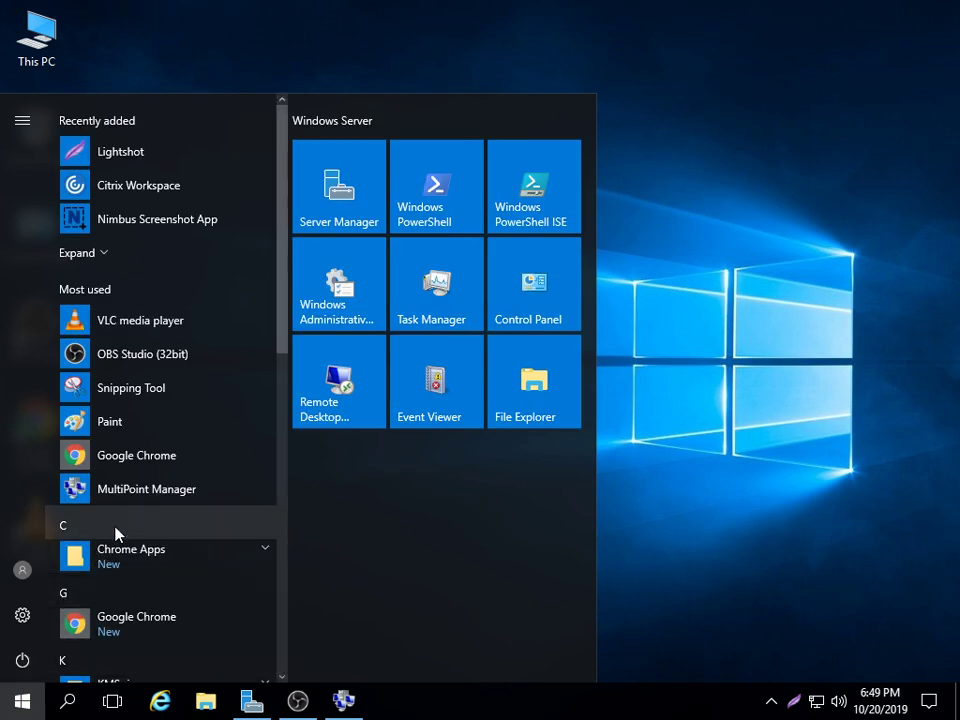
{"action": "scroll", "coordinate": [125, 528], "scroll_direction": "down", "scroll_amount": 3}
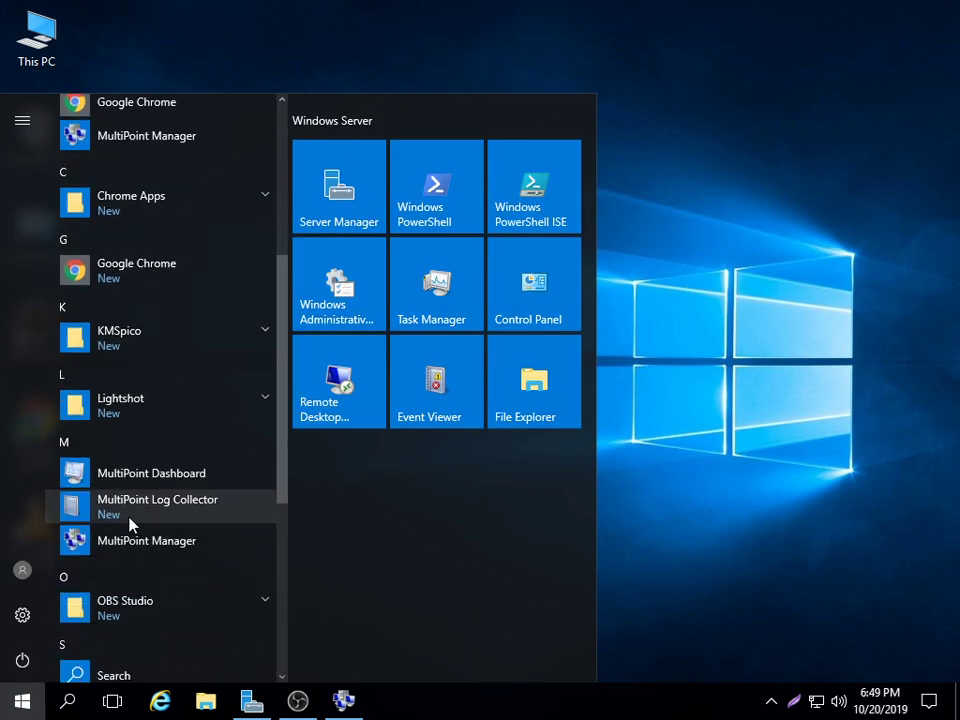
{"action": "left_click", "coordinate": [172, 485]}
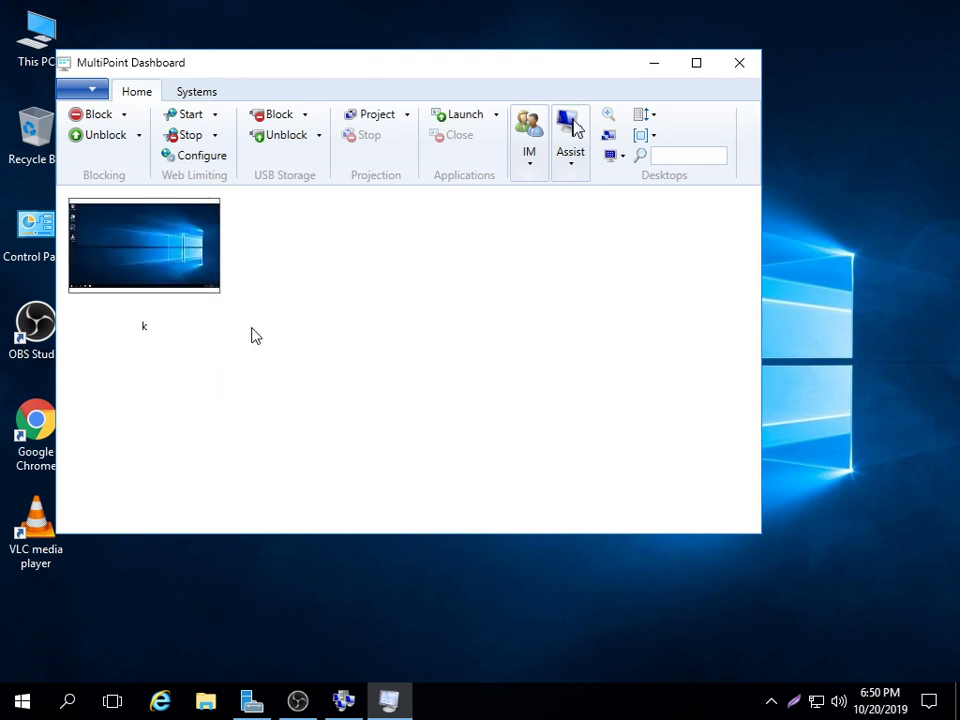
- Shift the Dashboard window right, block user k's station, and view the other blocking choices
{"action": "left_click_drag", "start_coordinate": [366, 66], "coordinate": [512, 67]}
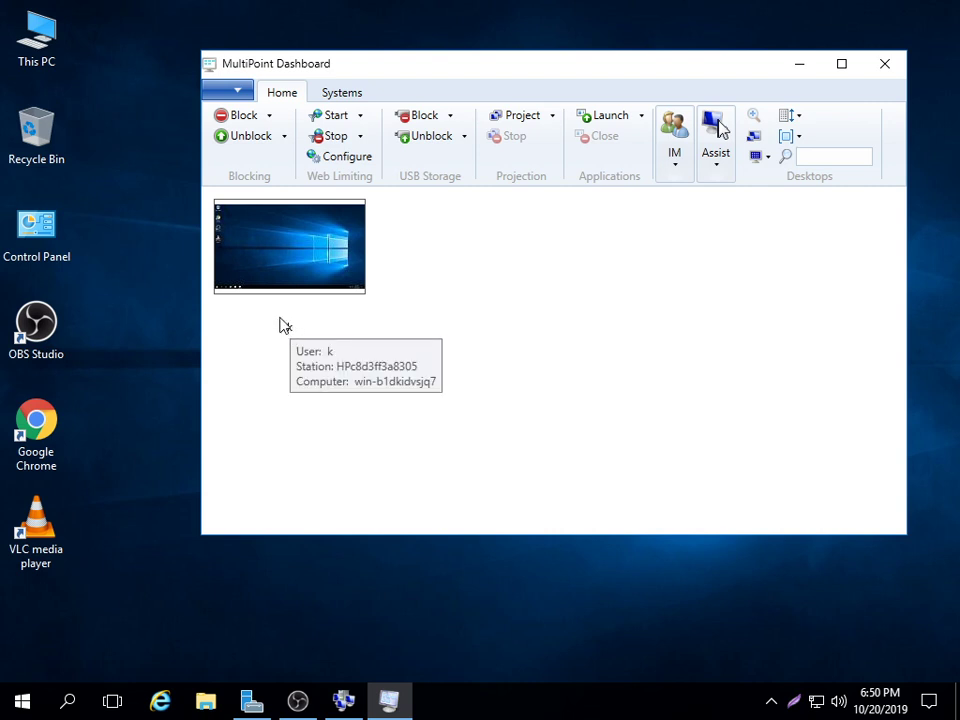
{"action": "left_click", "coordinate": [240, 116]}
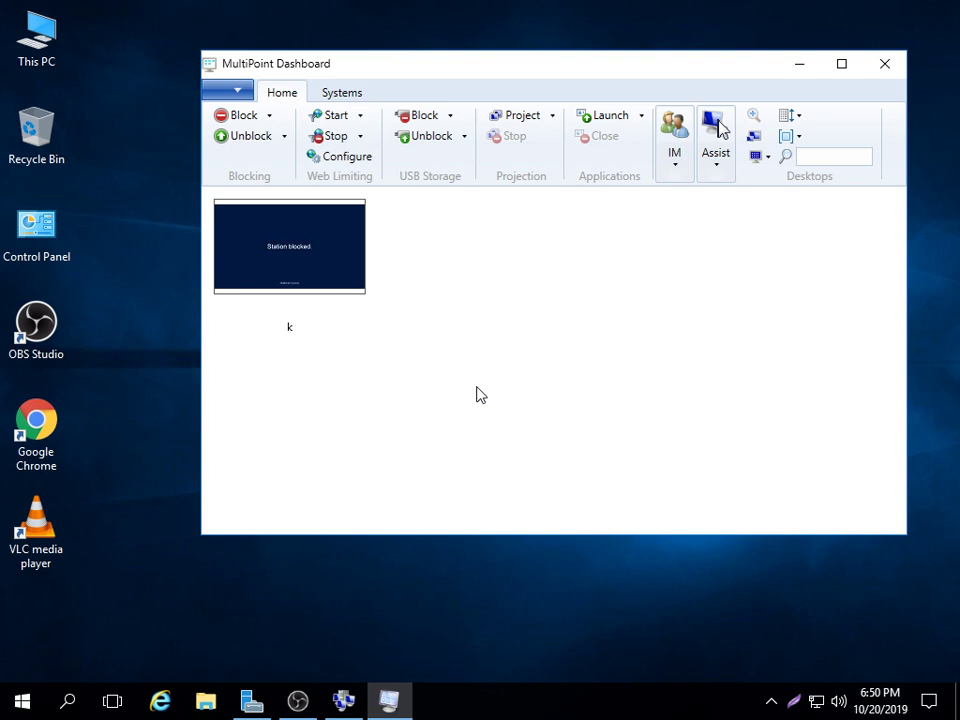
{"action": "left_click", "coordinate": [268, 116]}
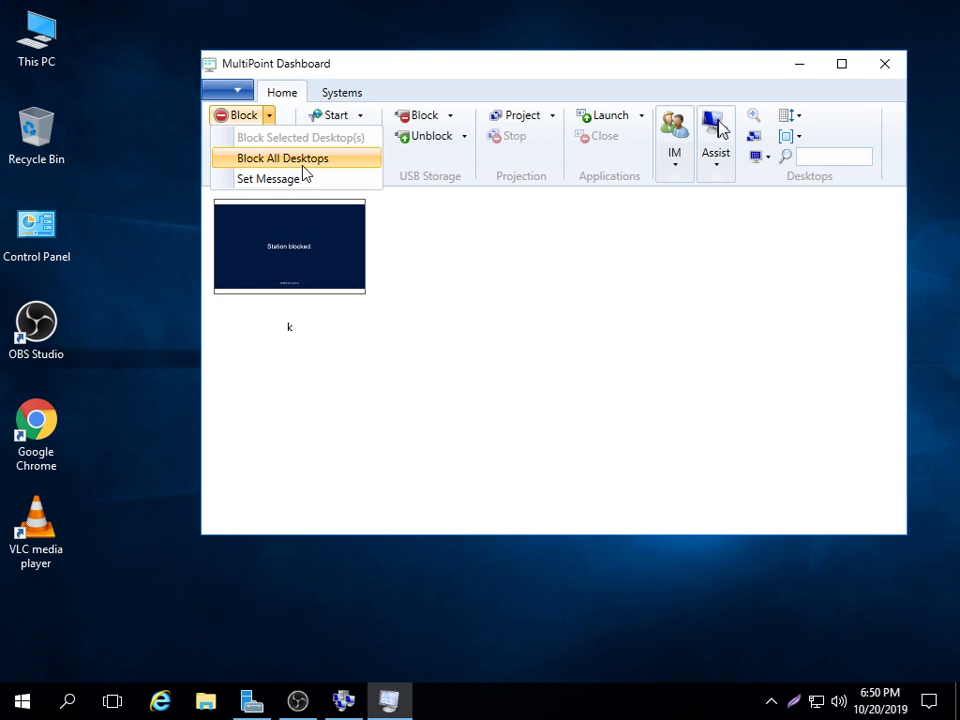
- Select k's station and choose Unblock All Desktops so k's live desktop returns
{"action": "left_click", "coordinate": [279, 263]}
{"action": "left_click_drag", "start_coordinate": [339, 68], "coordinate": [322, 70]}
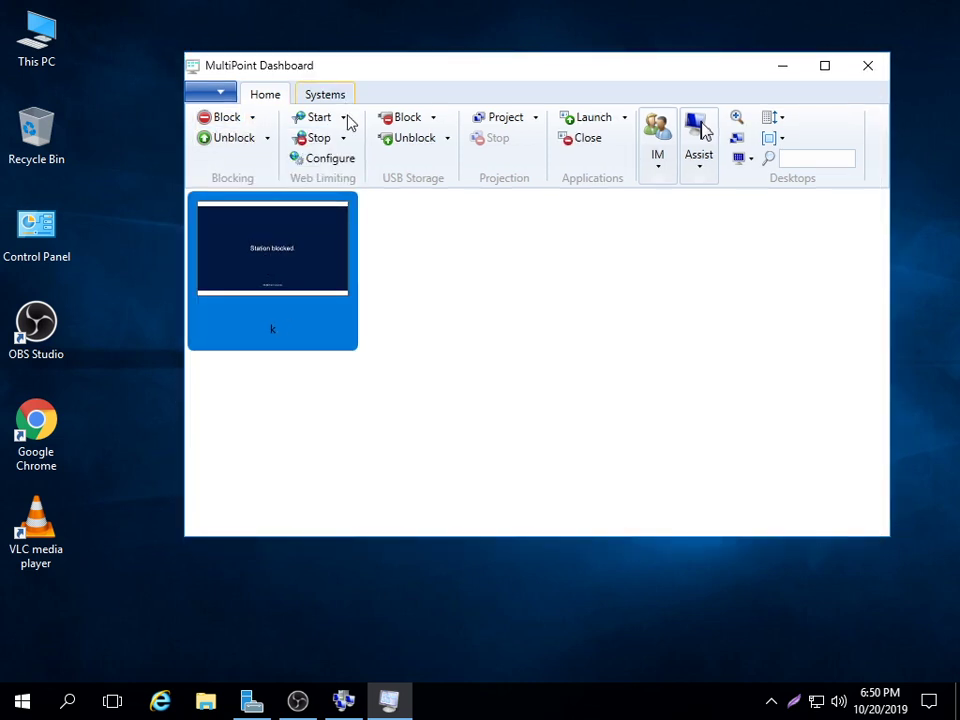
{"action": "left_click", "coordinate": [267, 144]}
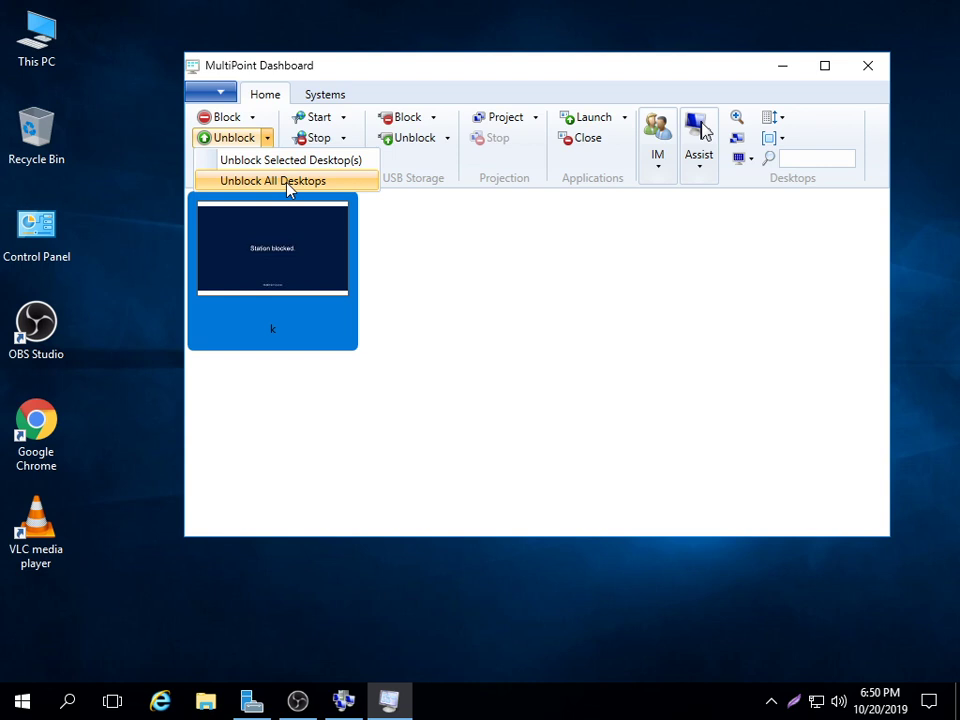
{"action": "left_click", "coordinate": [288, 186]}
{"action": "left_click", "coordinate": [267, 140]}
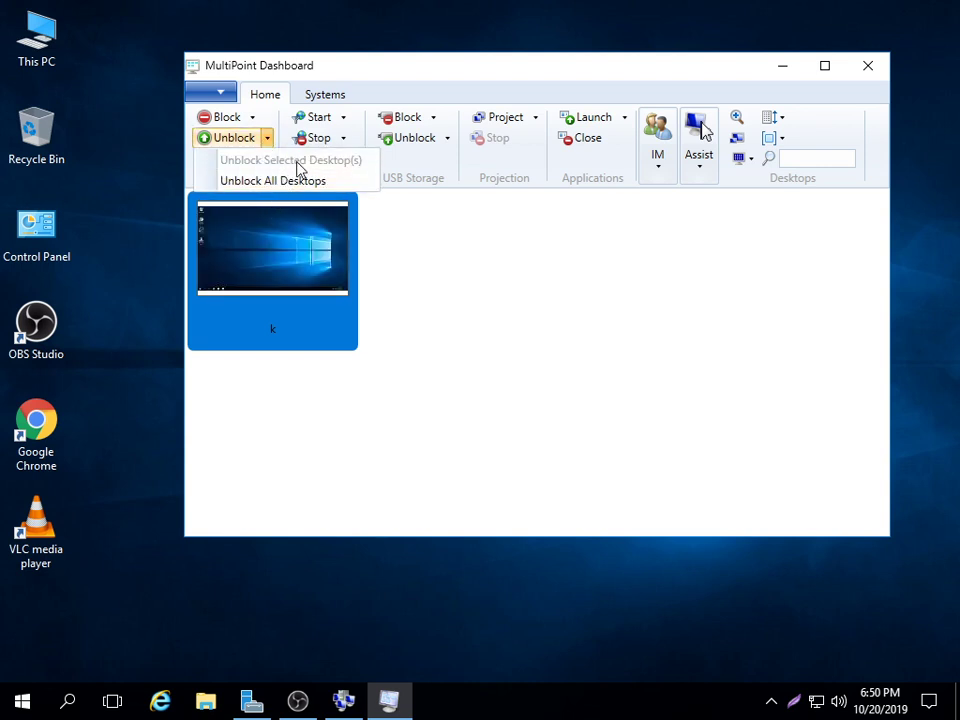
{"action": "left_click", "coordinate": [413, 274]}
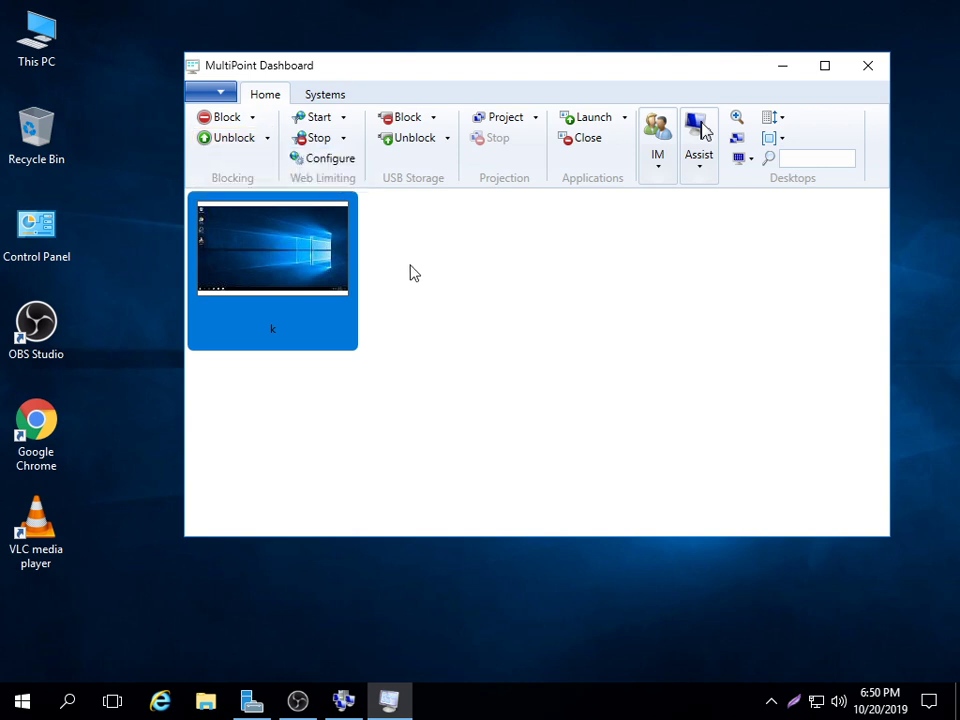
- In Web Limiting settings, add 'facebook' to the allowed sites list
{"action": "left_click", "coordinate": [333, 165]}
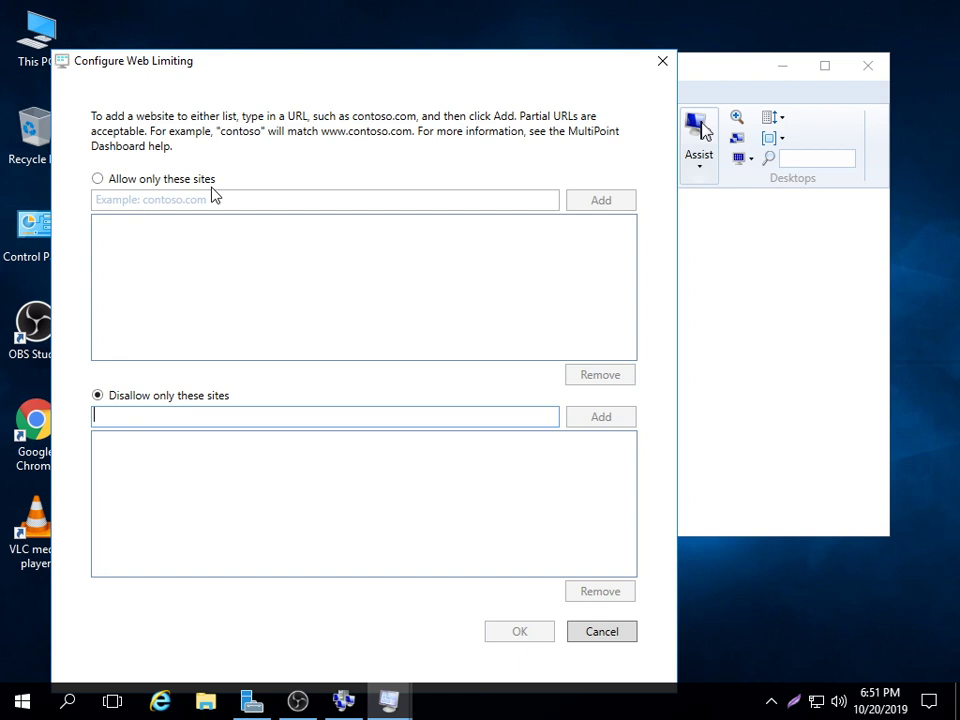
{"action": "left_click", "coordinate": [172, 203]}
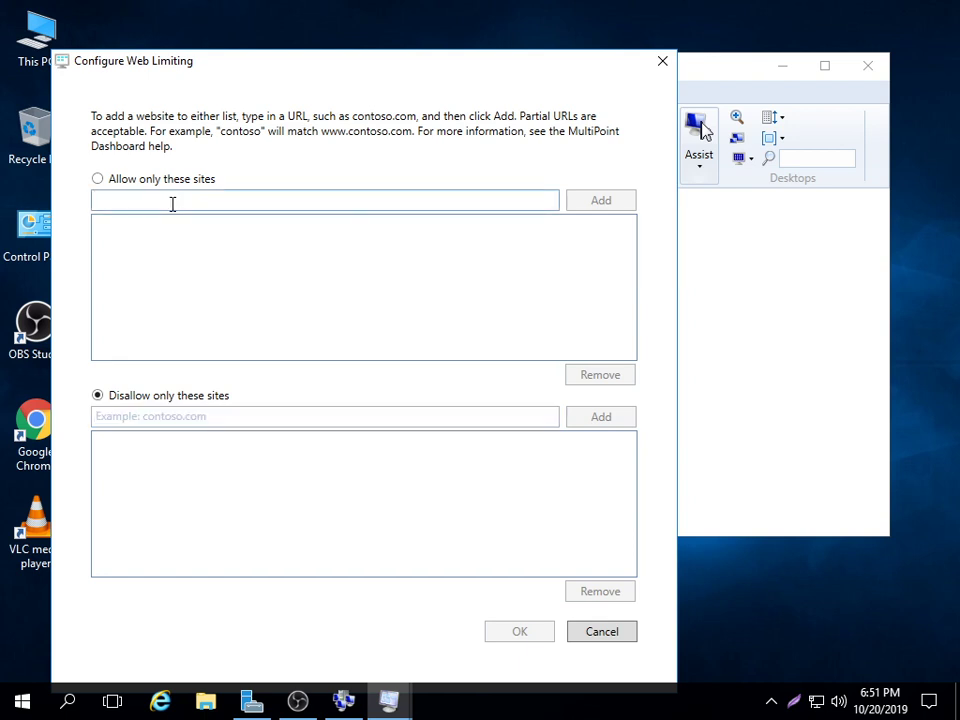
{"action": "type", "text": "face"}
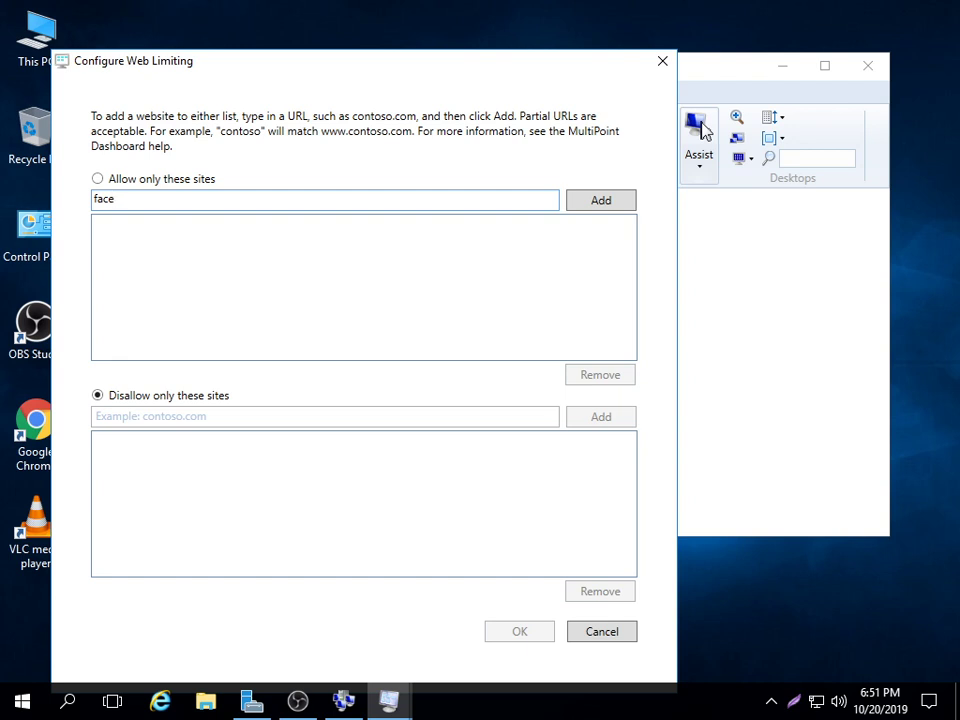
{"action": "type", "text": "book"}
{"action": "left_click", "coordinate": [612, 205]}
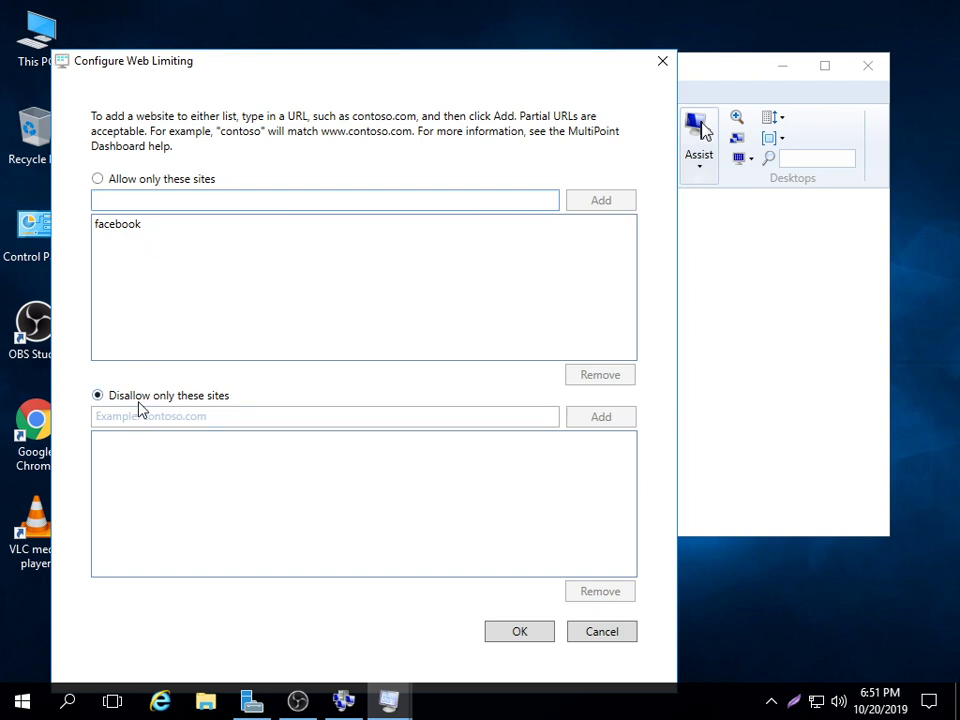
- Add facebook to the disallowed sites and remove it from the allowed sites list
{"action": "left_click", "coordinate": [183, 414]}
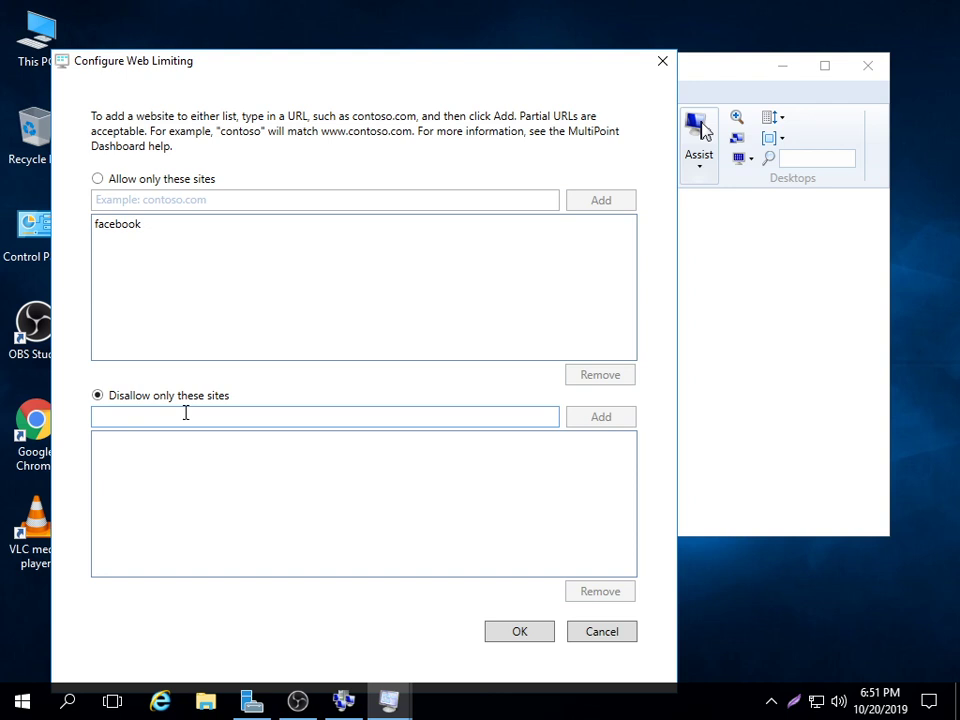
{"action": "type", "text": "fac"}
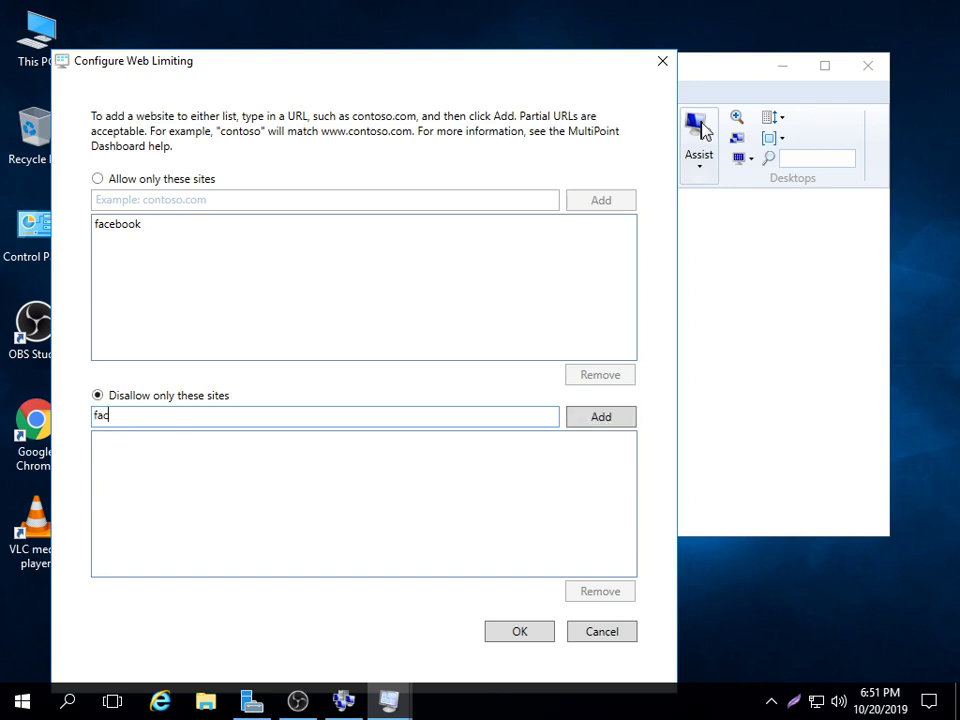
{"action": "type", "text": "ebook"}
{"action": "left_click", "coordinate": [598, 420]}
{"action": "left_click", "coordinate": [114, 223]}
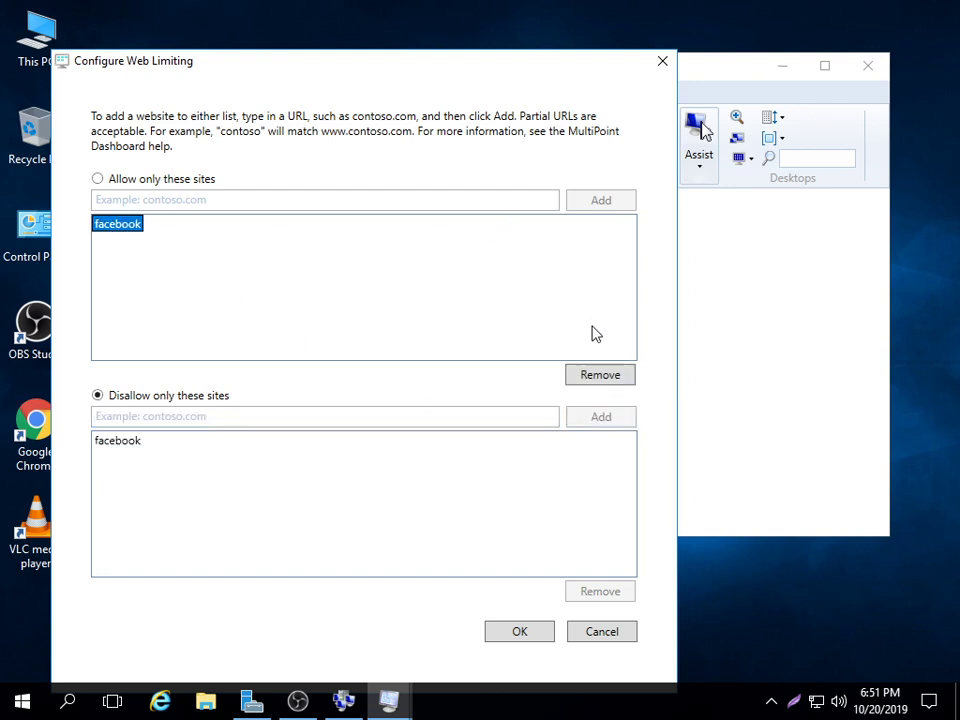
{"action": "left_click", "coordinate": [600, 374]}
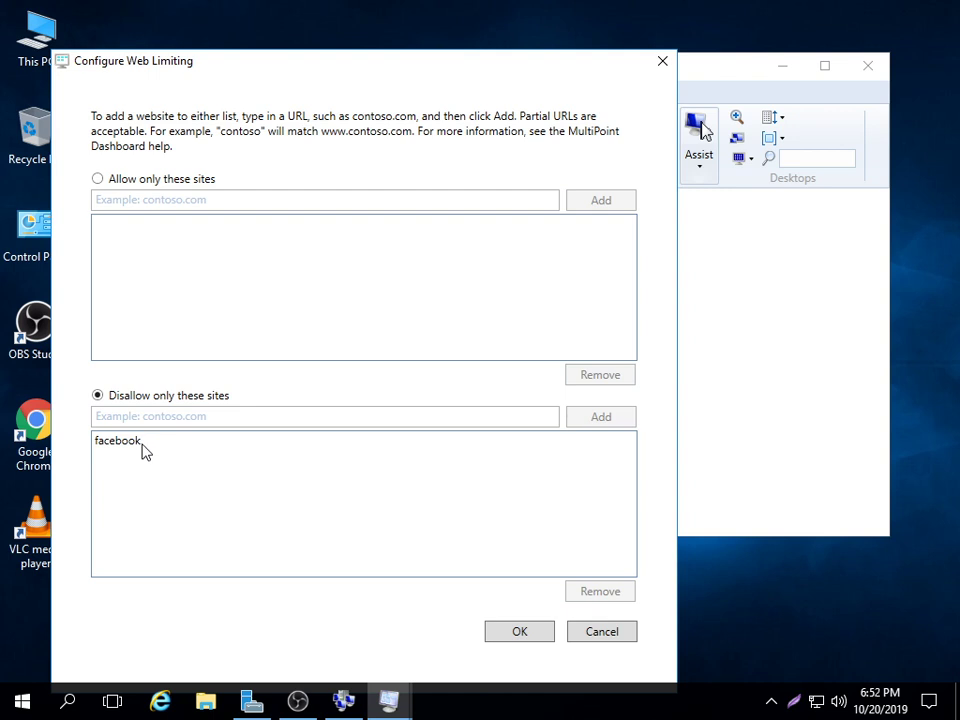
{"action": "left_click", "coordinate": [177, 200]}
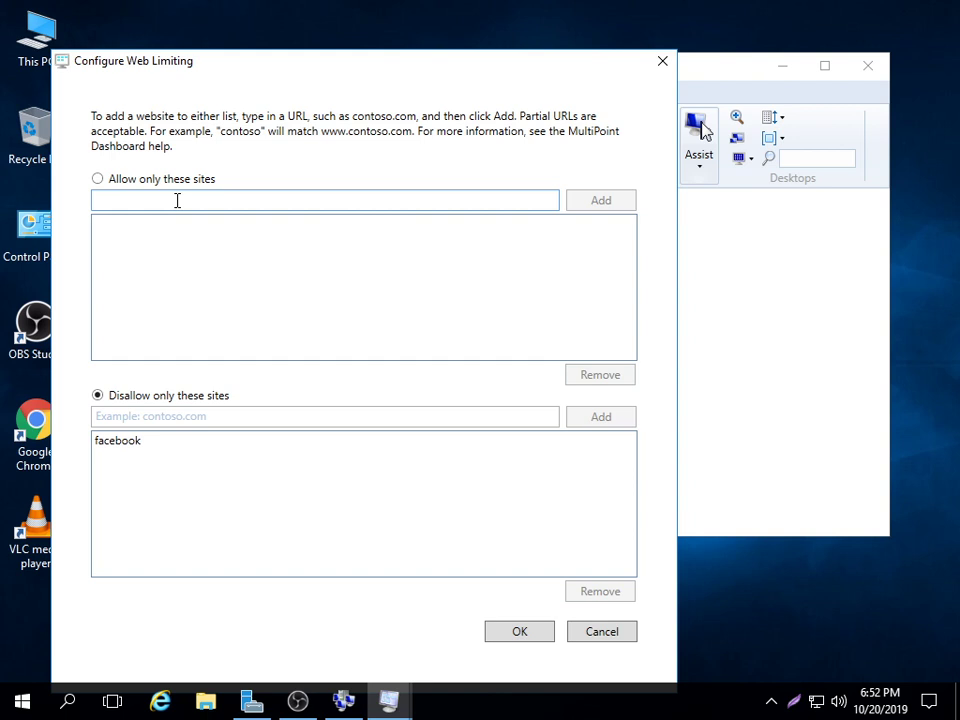
- Add webwhatapp.com and youtube.com to the disallowed sites list alongside facebook
{"action": "left_click", "coordinate": [134, 416]}
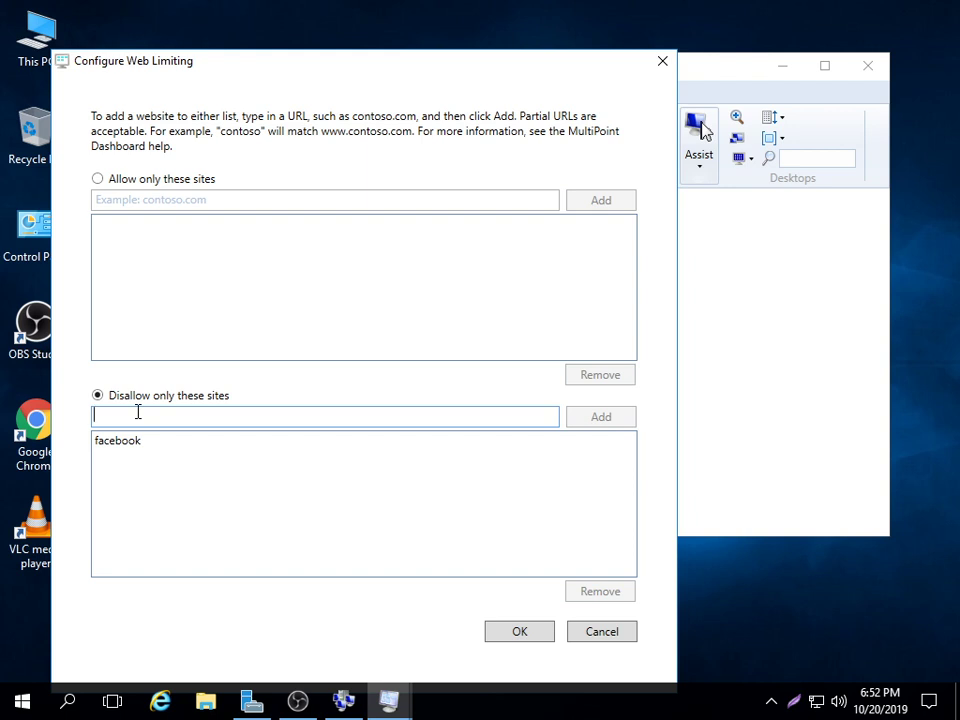
{"action": "type", "text": "web"}
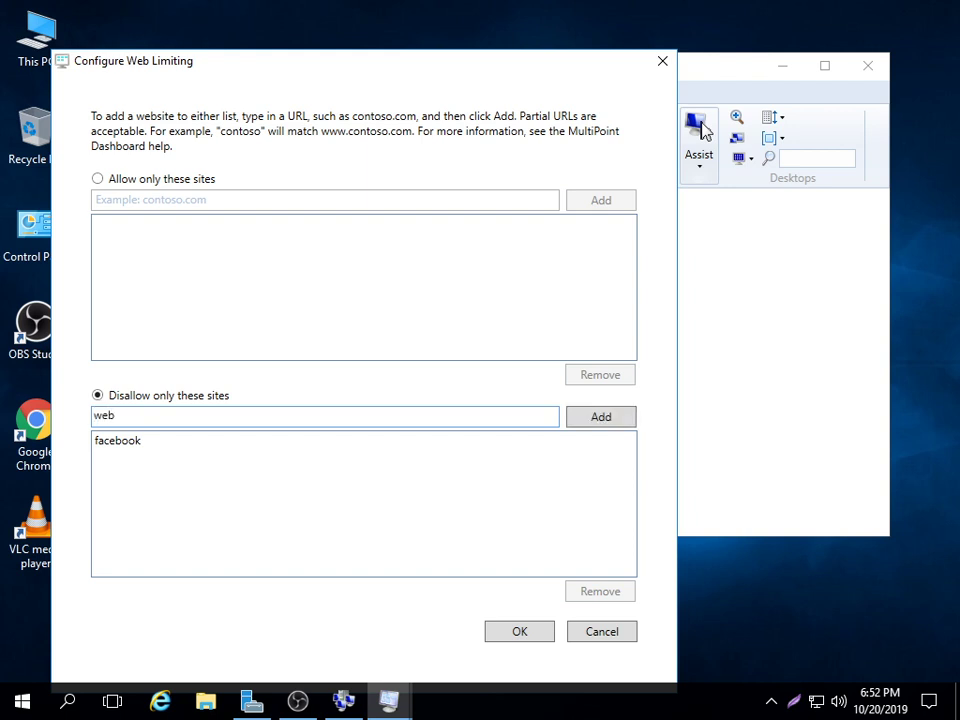
{"action": "type", "text": "whatapp.com"}
{"action": "left_click", "coordinate": [613, 421]}
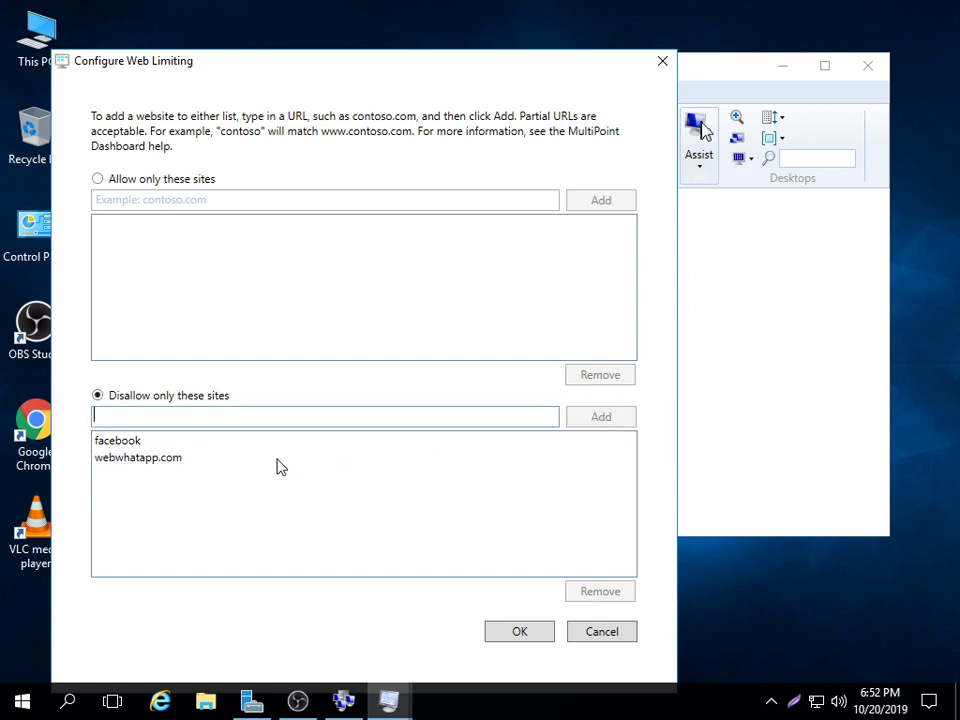
{"action": "left_click", "coordinate": [174, 460]}
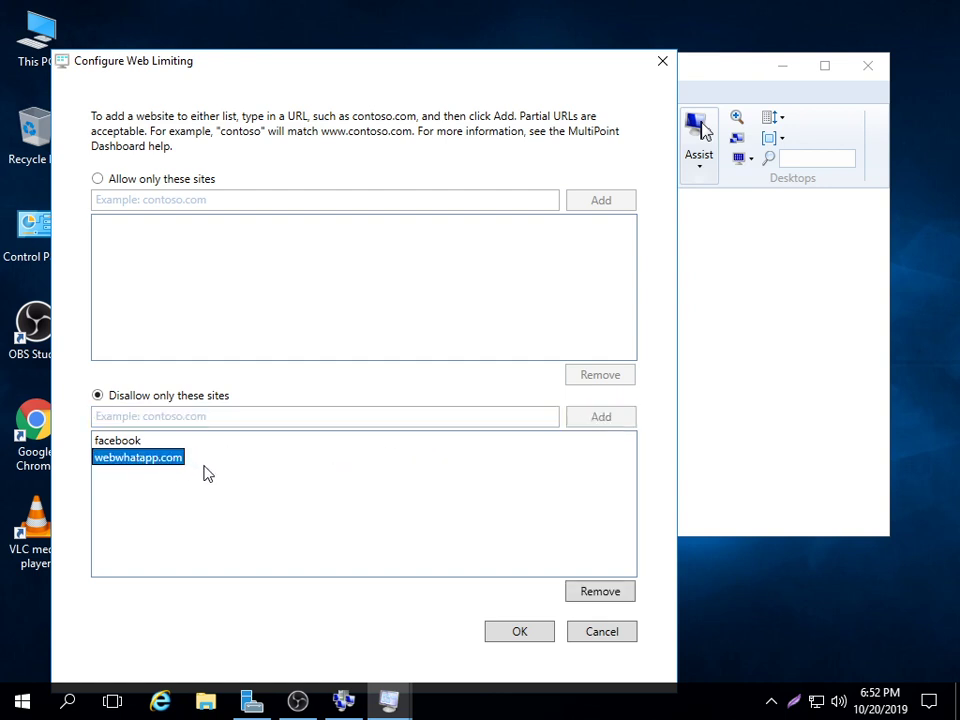
{"action": "left_click", "coordinate": [191, 416]}
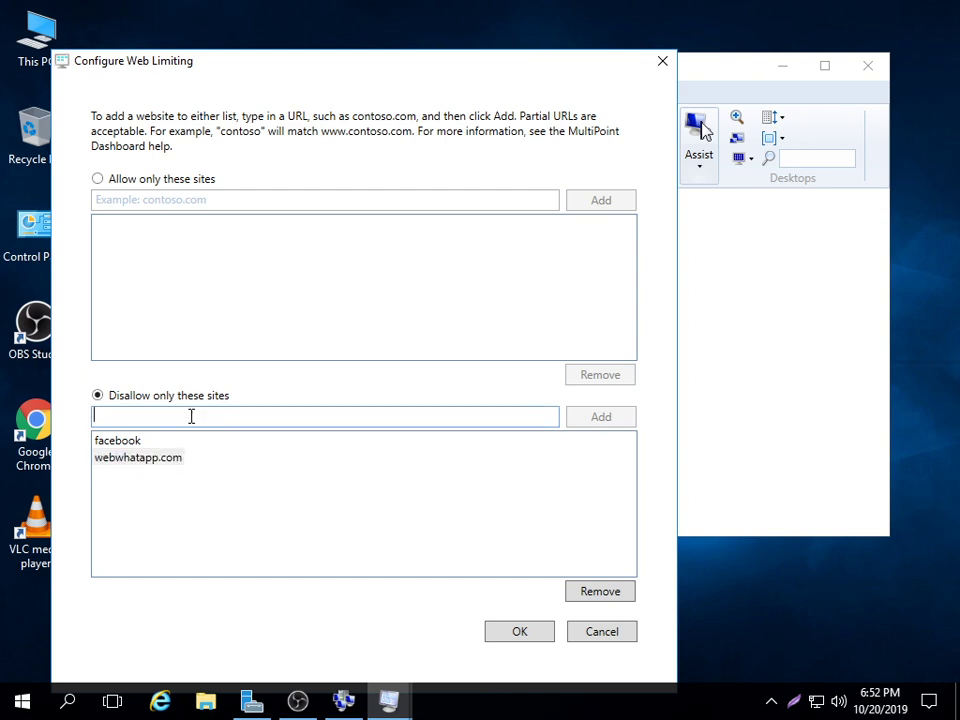
{"action": "type", "text": "y"}
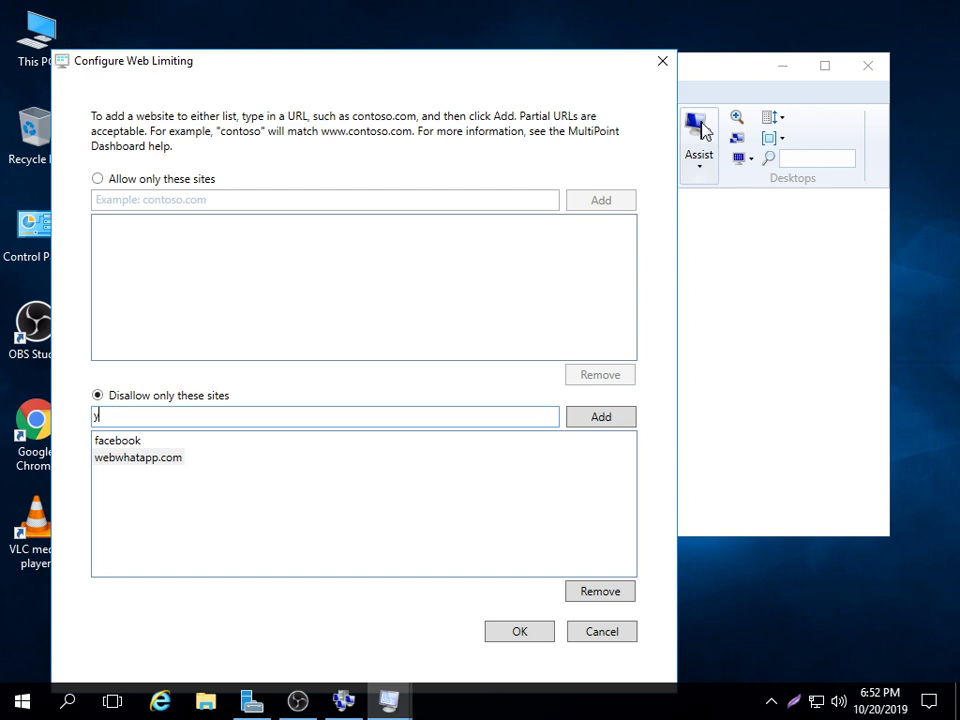
{"action": "type", "text": "outube.com"}
{"action": "left_click", "coordinate": [600, 416]}
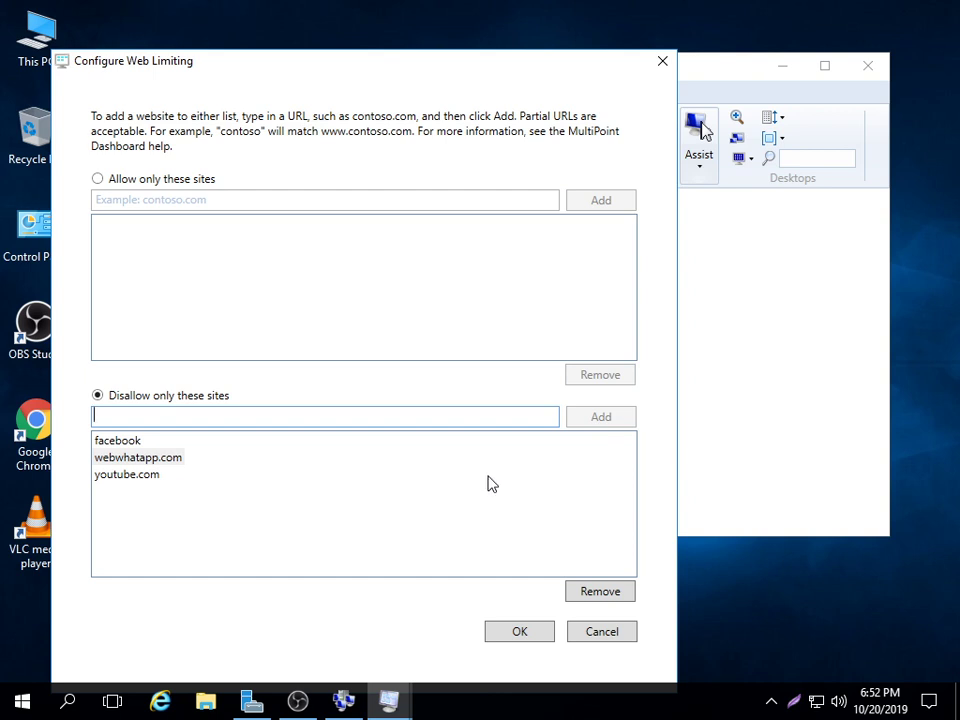
{"action": "left_click", "coordinate": [127, 476]}
- Move youtube.com from the disallowed sites list to the allowed sites list
{"action": "left_click", "coordinate": [116, 202]}
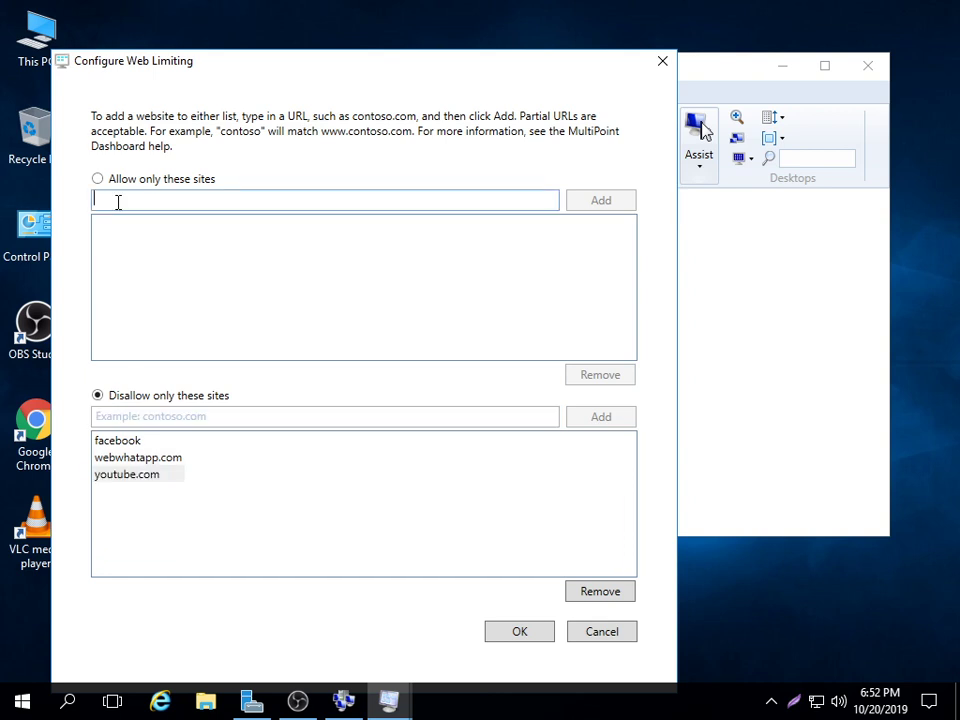
{"action": "type", "text": "you"}
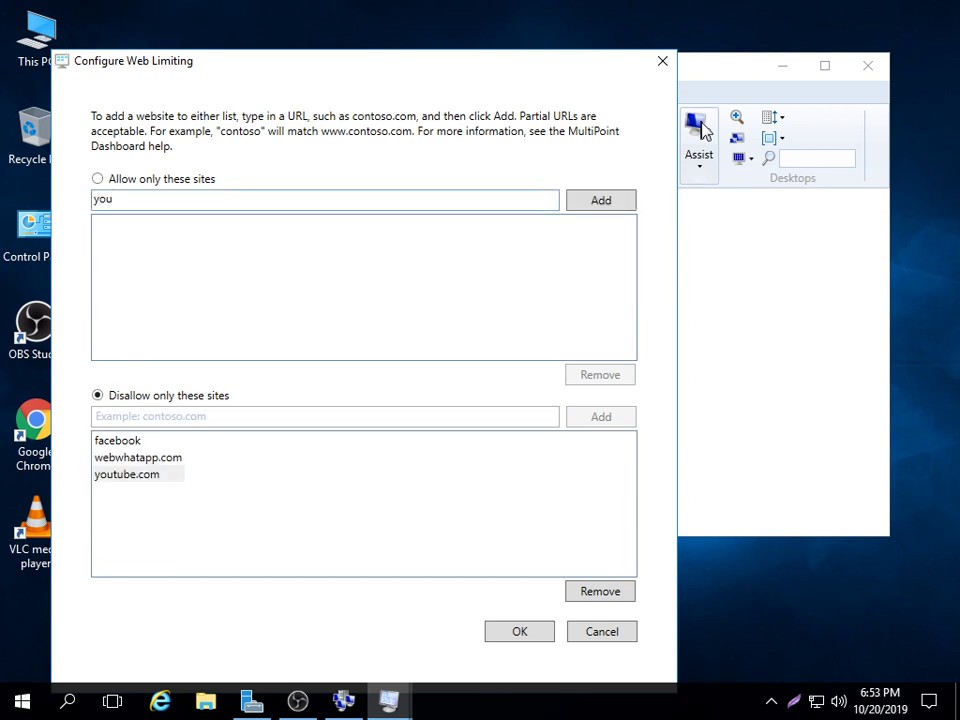
{"action": "type", "text": "tube.com"}
{"action": "left_click", "coordinate": [590, 202]}
{"action": "left_click", "coordinate": [120, 475]}
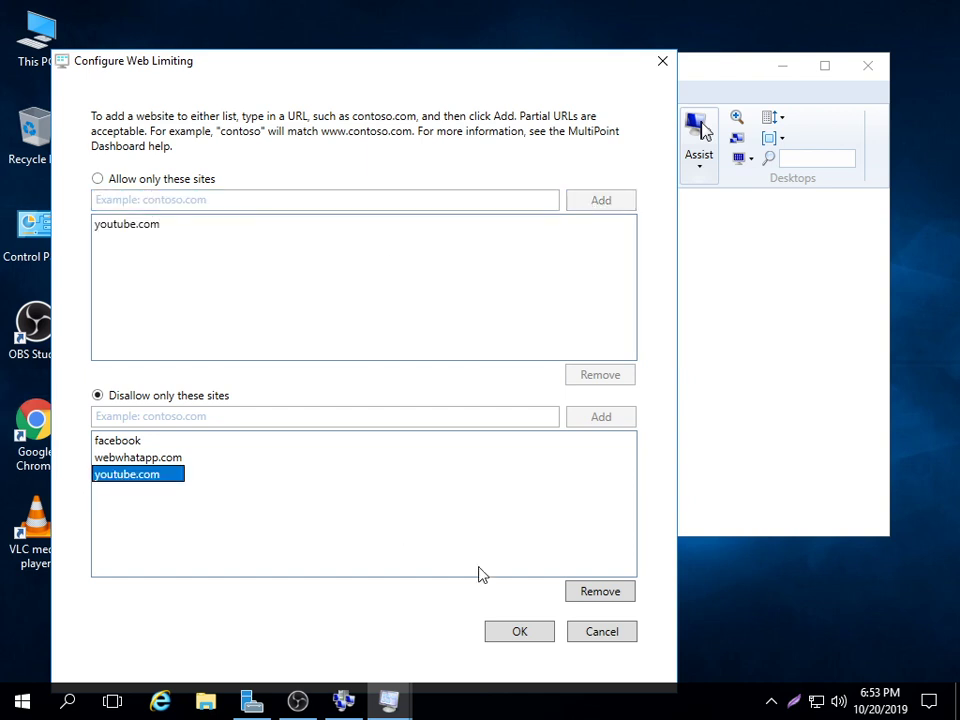
{"action": "left_click", "coordinate": [600, 594]}
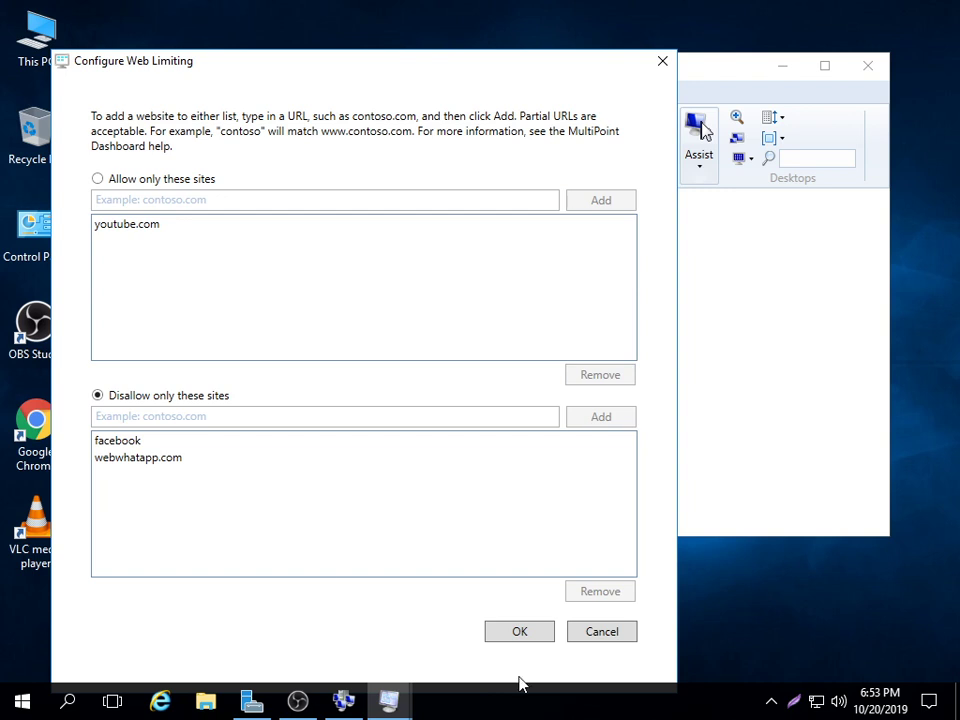
- Save the web-limiting site lists with OK, then maximize and restore the Dashboard window
{"action": "left_click", "coordinate": [519, 630]}
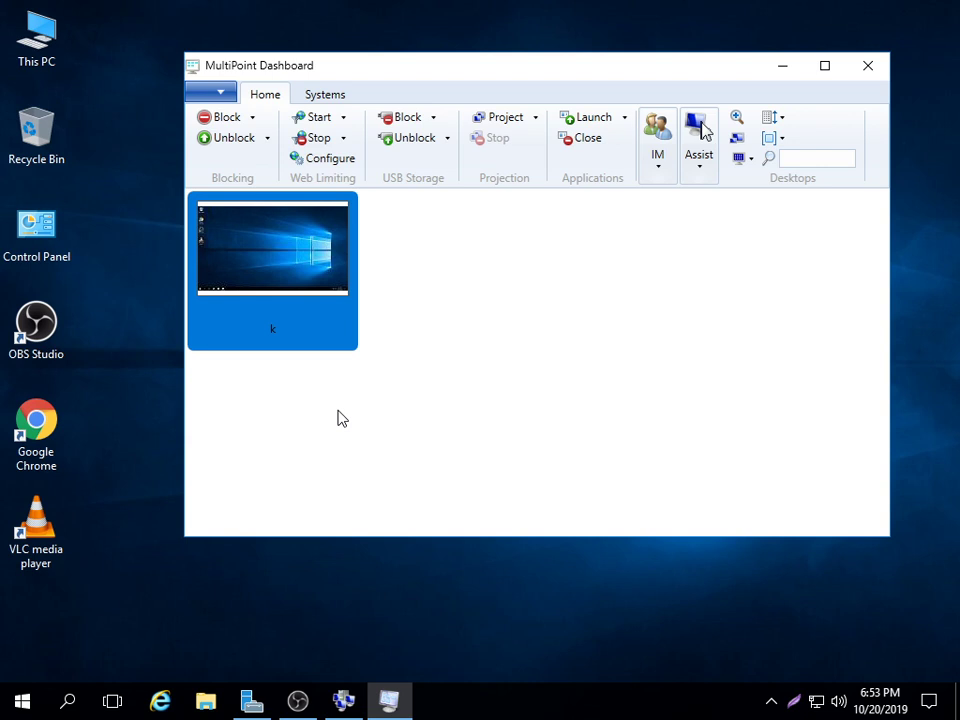
{"action": "double_click", "coordinate": [813, 74]}
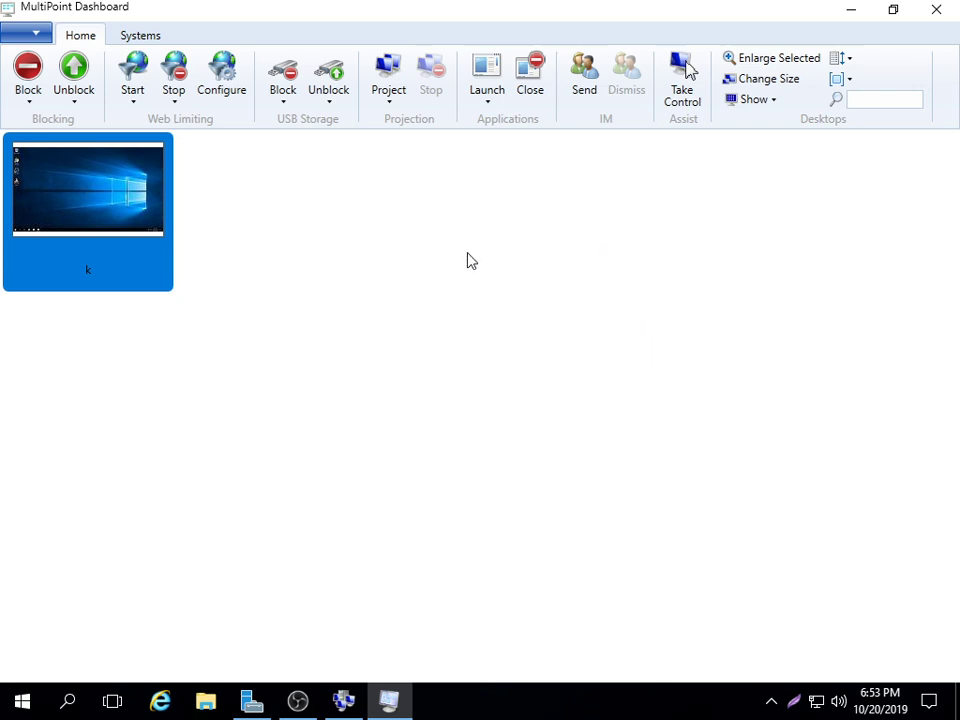
{"action": "double_click", "coordinate": [540, 11]}
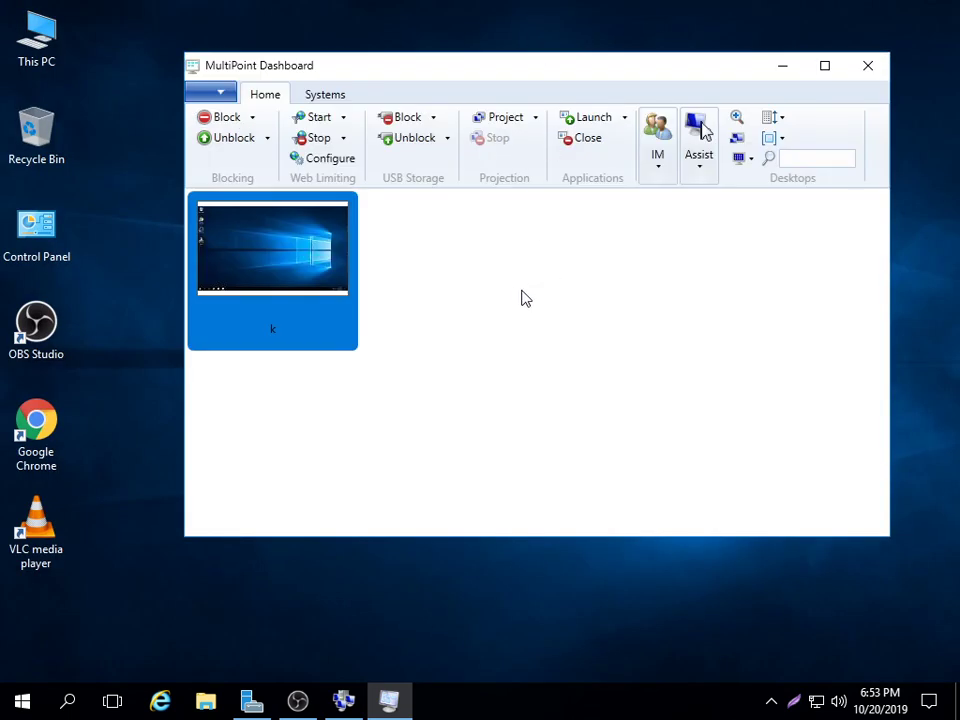
- Start an instant message to user k and send 'hello sec'
{"action": "left_click", "coordinate": [658, 166]}
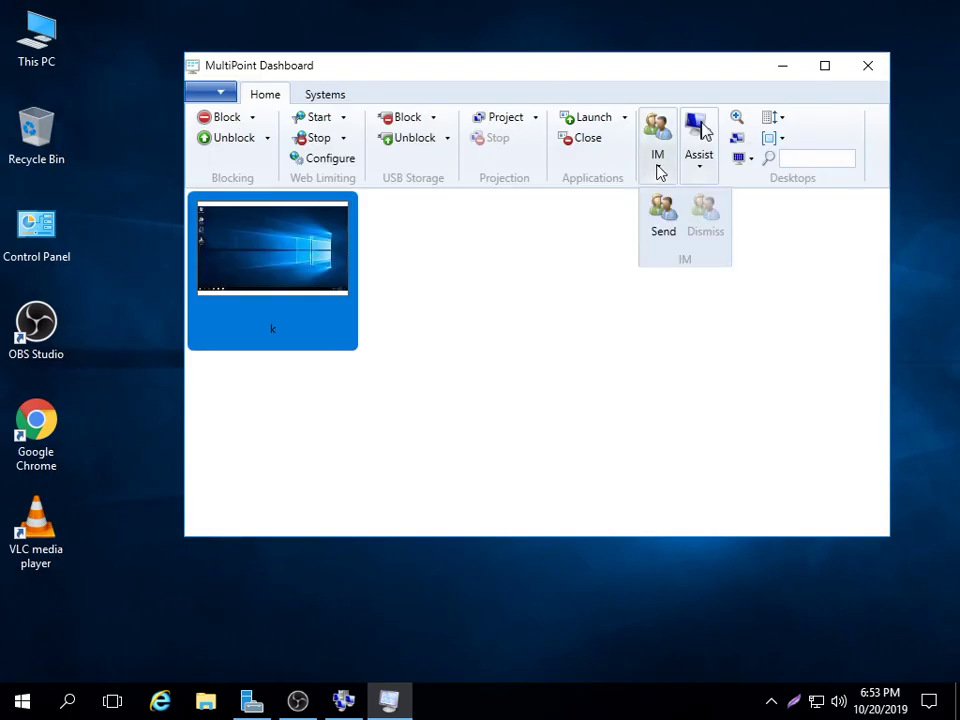
{"action": "left_click", "coordinate": [663, 230]}
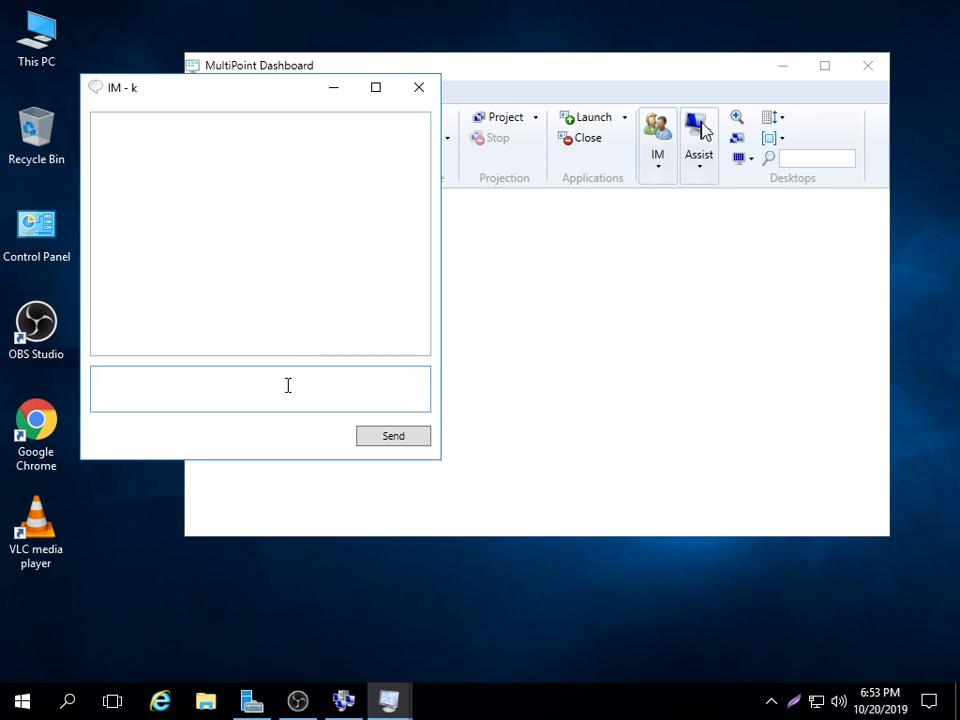
{"action": "type", "text": "hello e"}
{"action": "key", "text": "BackSpace"}
{"action": "type", "text": "sec"}
{"action": "key", "text": "Return"}
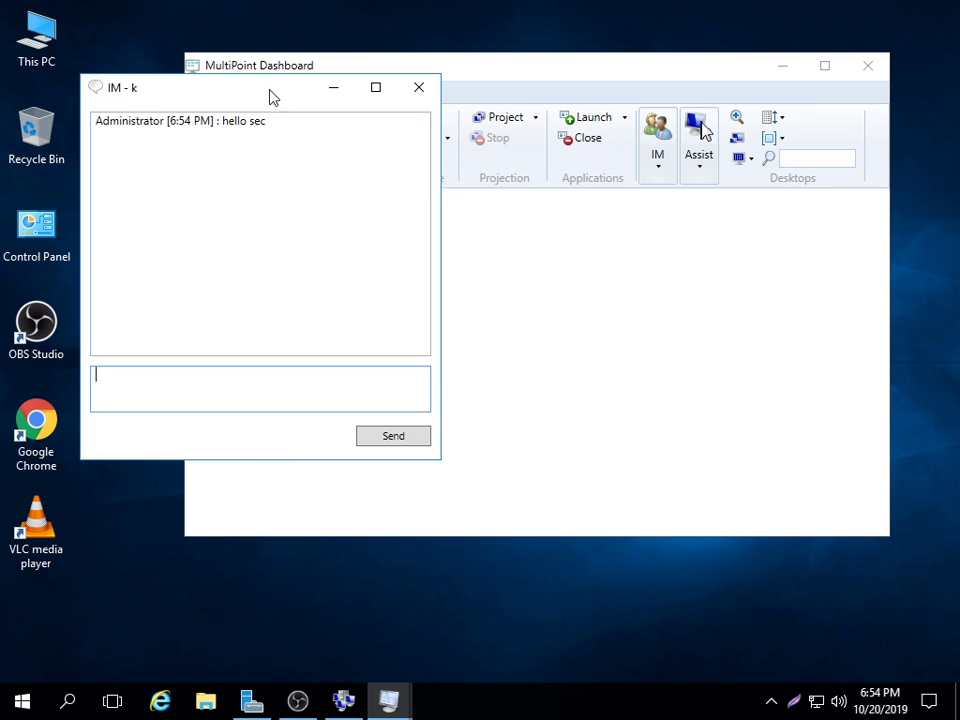
- Reposition the chat window and send k a second message, 'how sir'
{"action": "left_click_drag", "start_coordinate": [818, 178], "coordinate": [818, 178]}
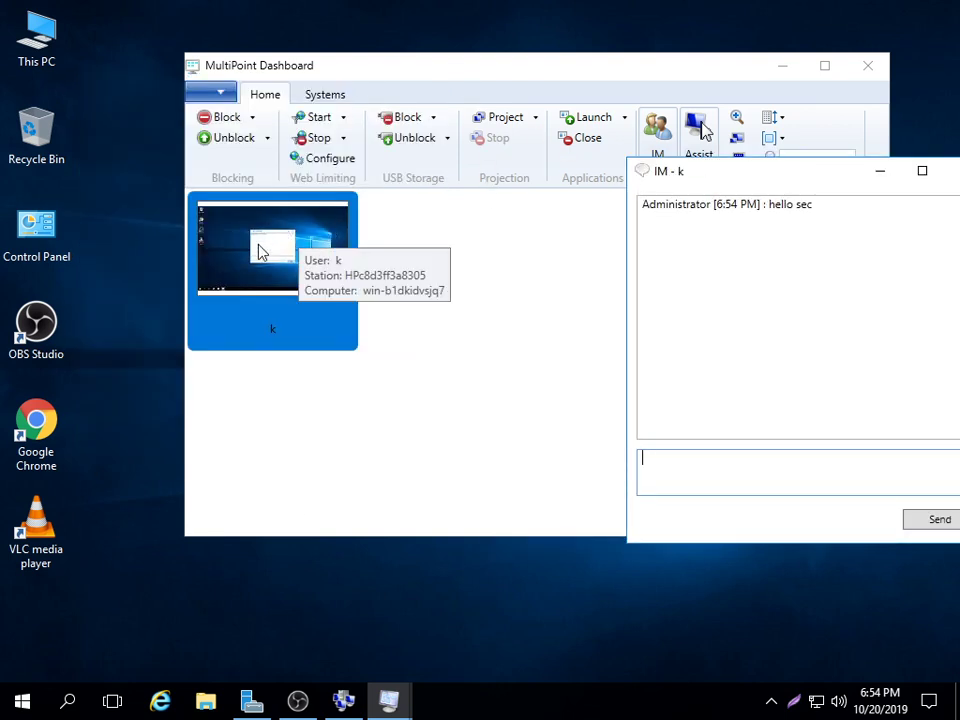
{"action": "left_click", "coordinate": [675, 472]}
{"action": "type", "text": "how"}
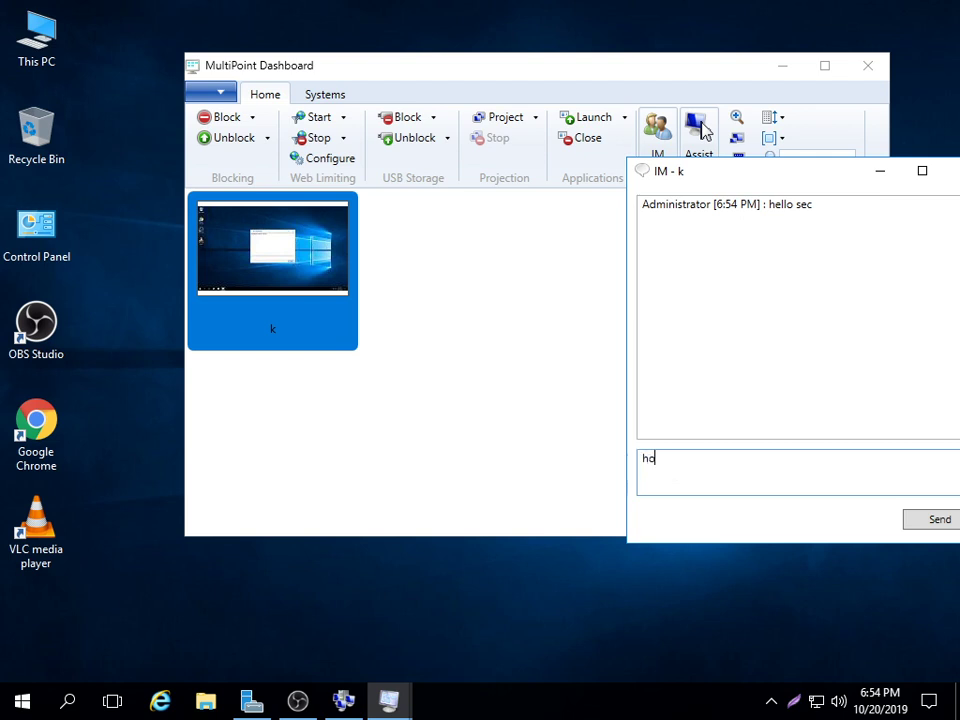
{"action": "type", "text": " sir"}
{"action": "key", "text": "Return"}
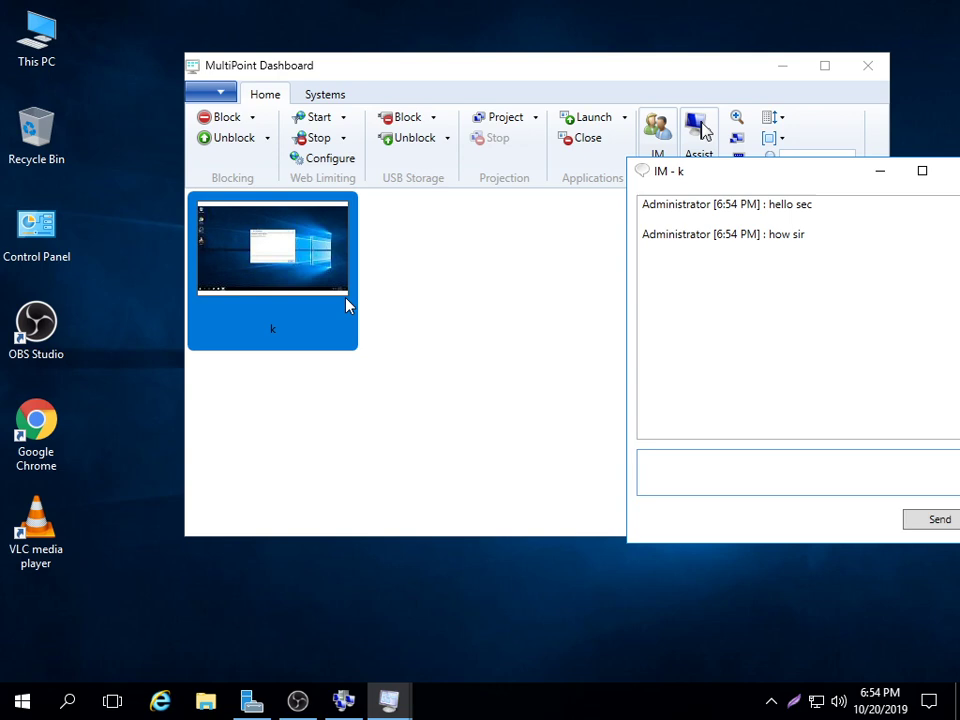
{"action": "mouse_move", "coordinate": [322, 296]}
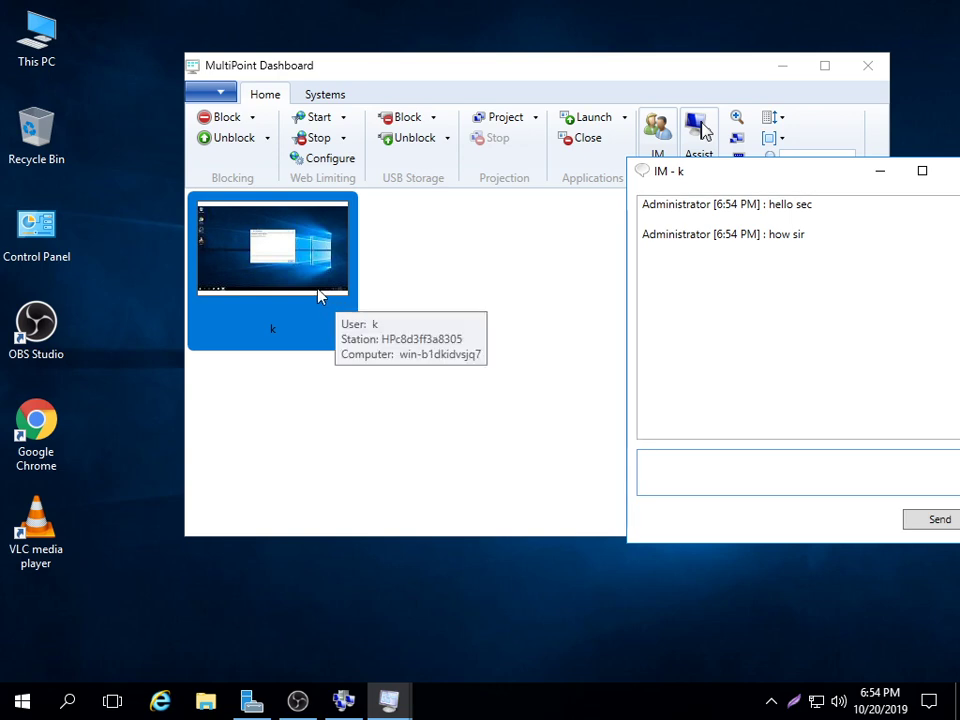
- Enlarge k's desktop view, maximize the Dashboard window, and choose Take Control
{"action": "double_click", "coordinate": [287, 259]}
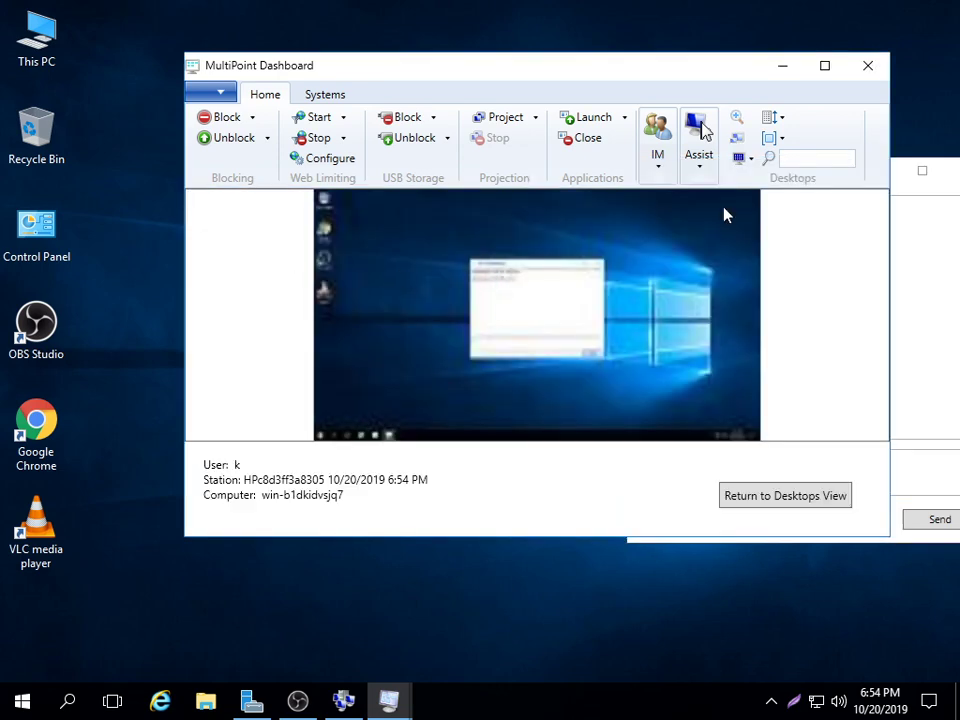
{"action": "left_click", "coordinate": [825, 65]}
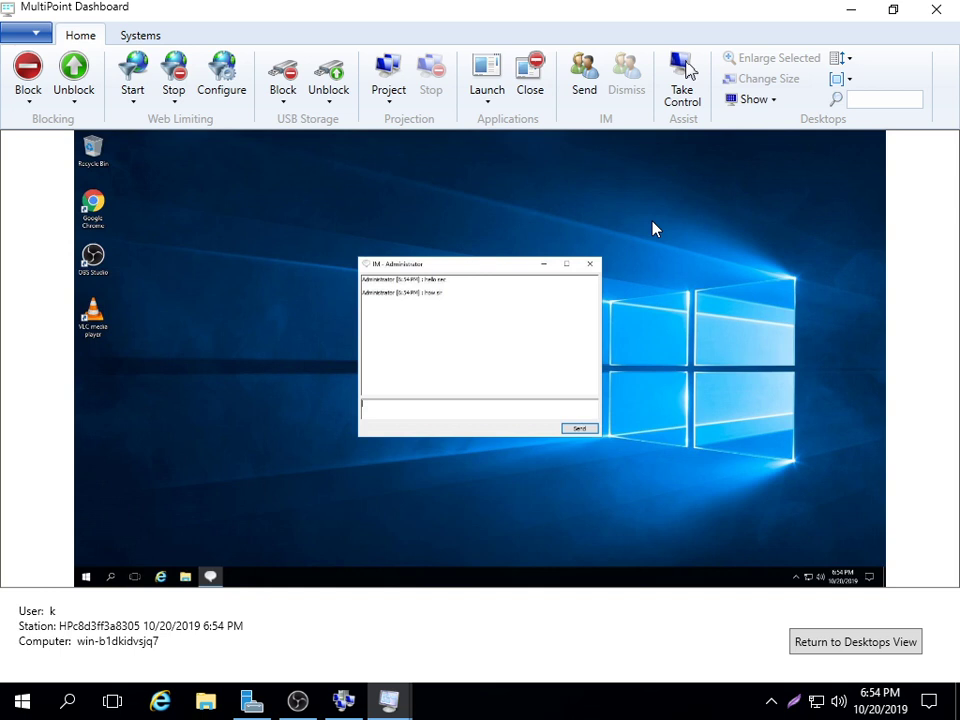
{"action": "left_click", "coordinate": [687, 70]}
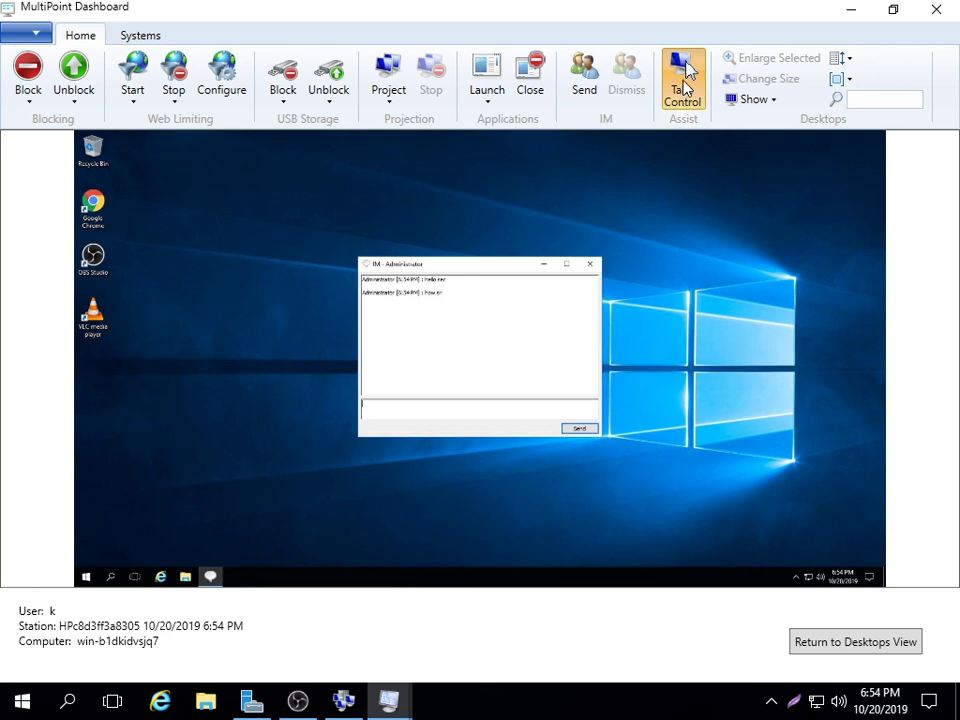
- Take over k's keyboard and mouse, move k's chat window toward the centre, and open k's Start menu
{"action": "left_click", "coordinate": [682, 94]}
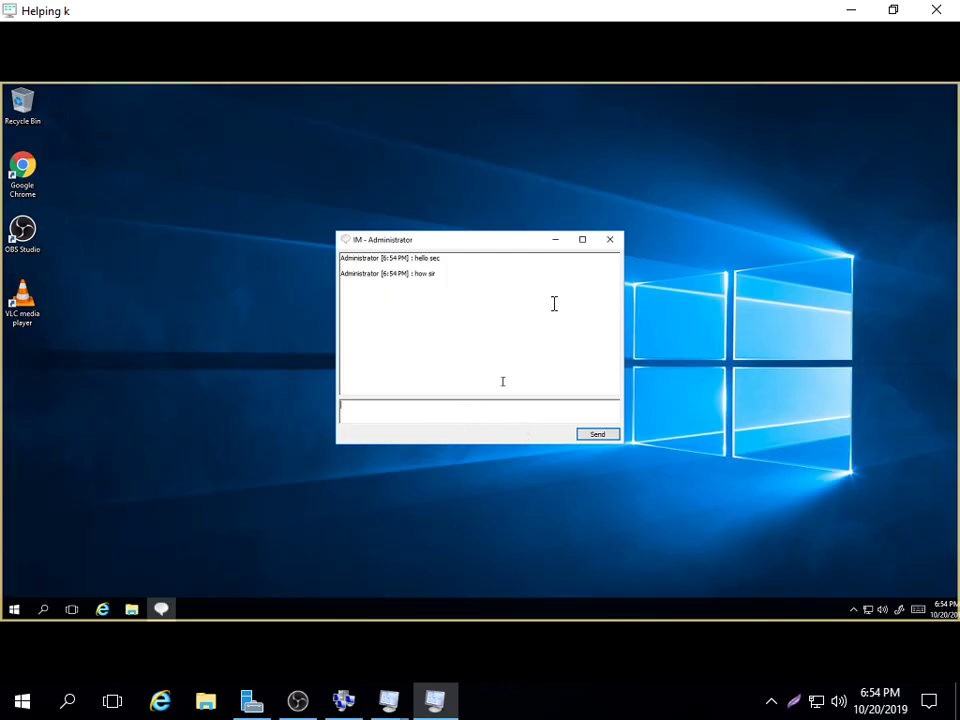
{"action": "left_click_drag", "start_coordinate": [507, 245], "coordinate": [598, 308]}
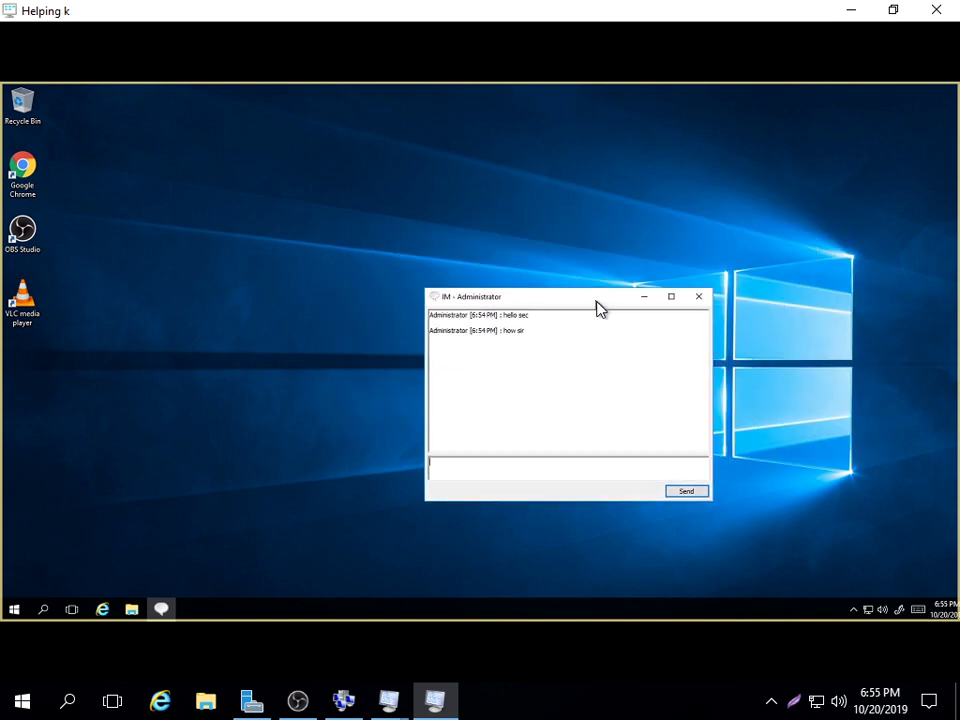
{"action": "left_click", "coordinate": [14, 608]}
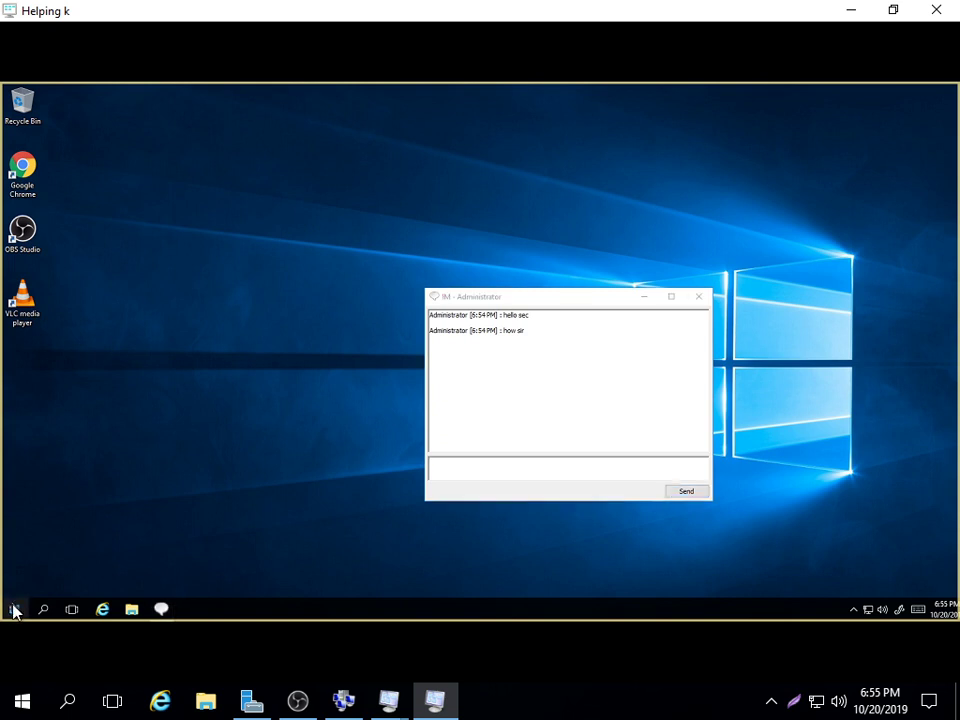
{"action": "left_click", "coordinate": [14, 608]}
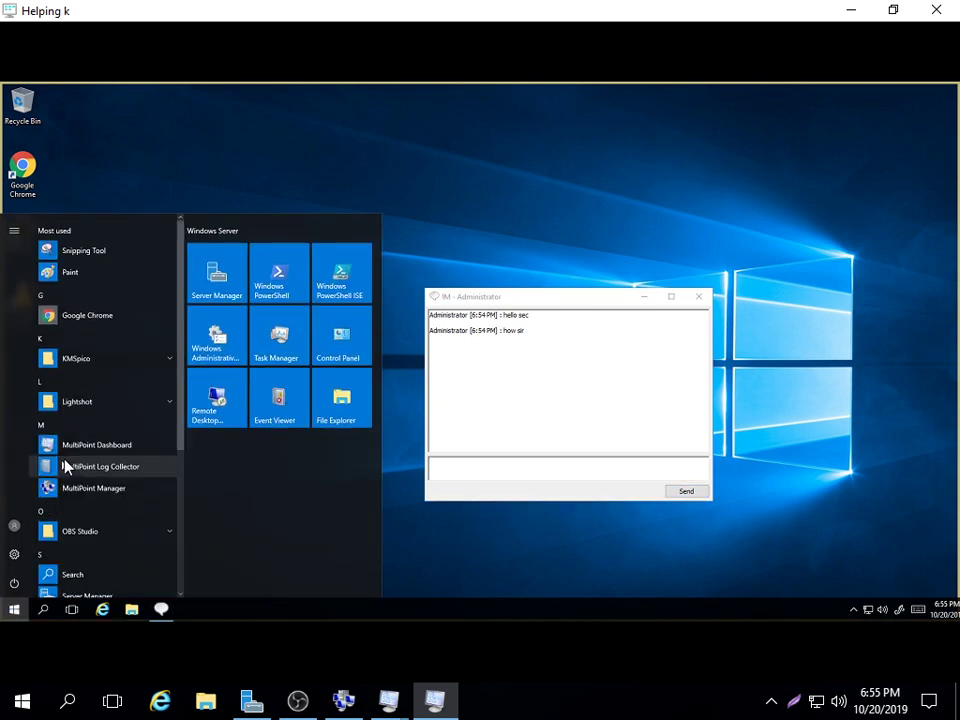
- Close k's Start menu, reopen k's chat window, send 'hello admin', then minimize the Helping k window
{"action": "left_click", "coordinate": [315, 212]}
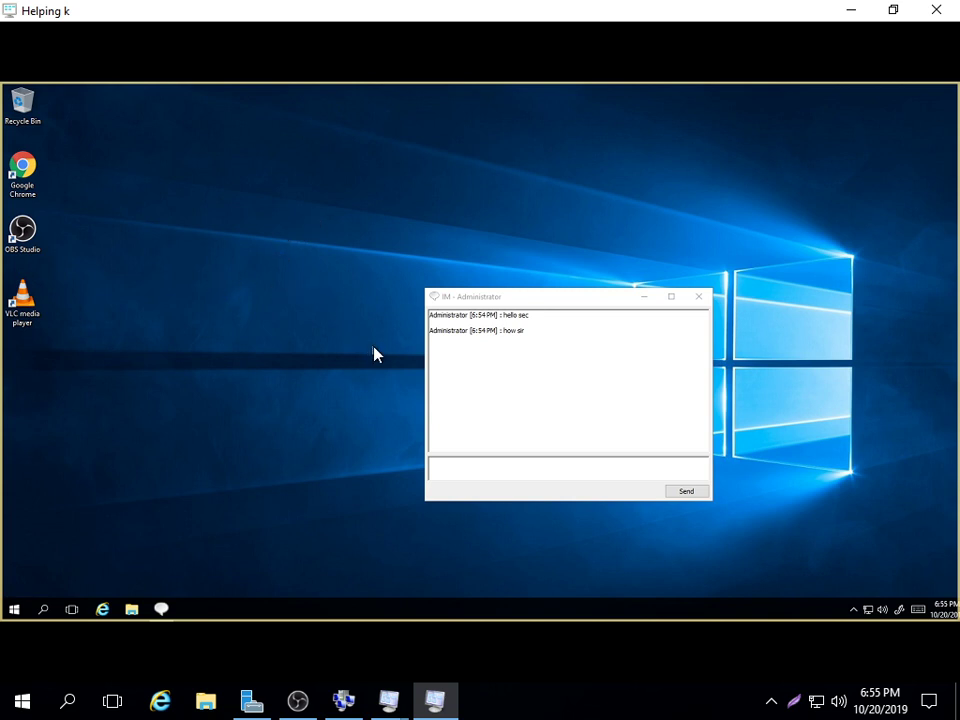
{"action": "left_click", "coordinate": [698, 298]}
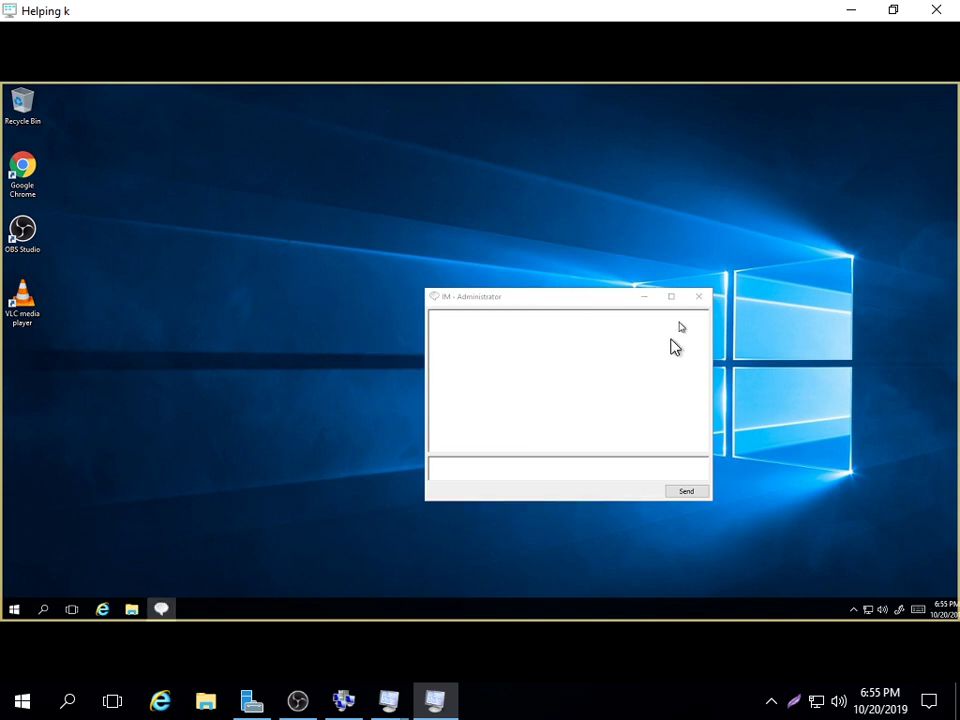
{"action": "left_click", "coordinate": [162, 609]}
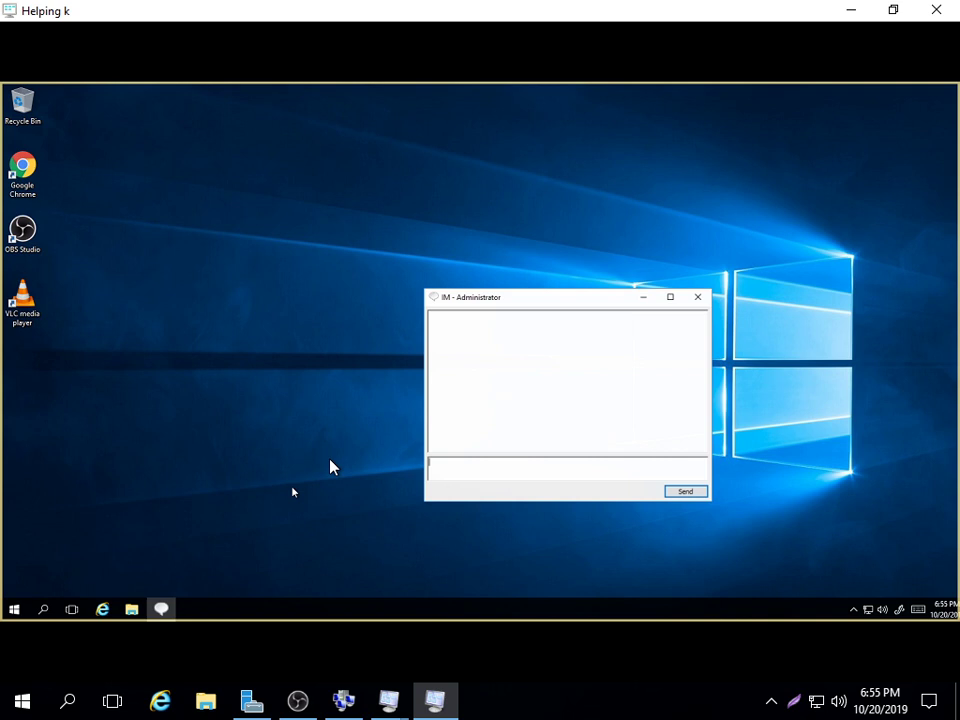
{"action": "type", "text": "he"}
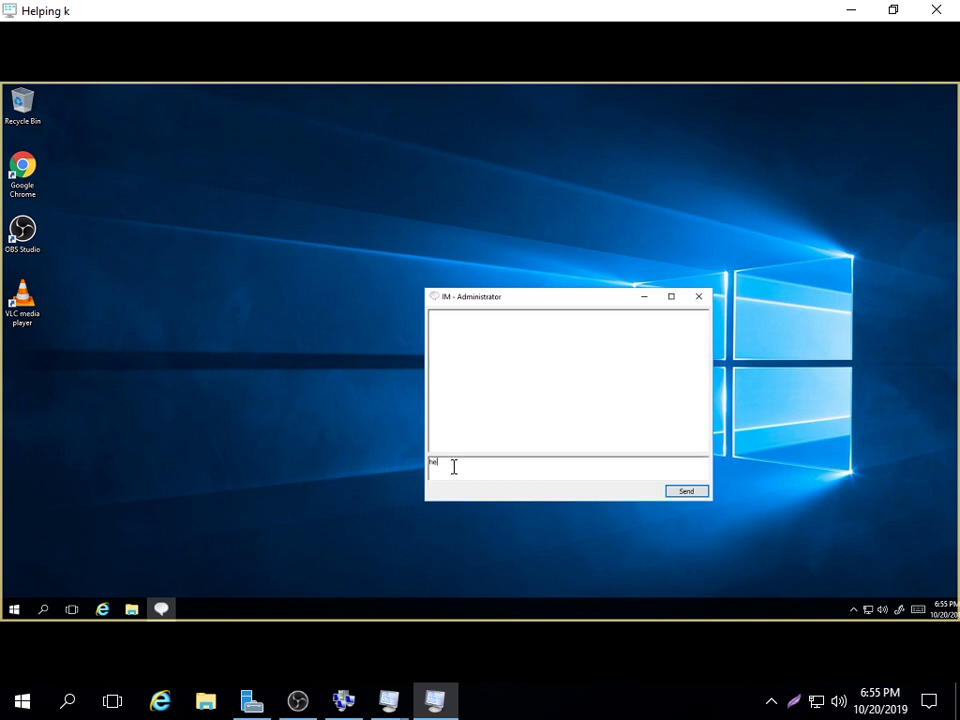
{"action": "type", "text": "llo admin"}
{"action": "key", "text": "Return"}
{"action": "left_click", "coordinate": [852, 12]}
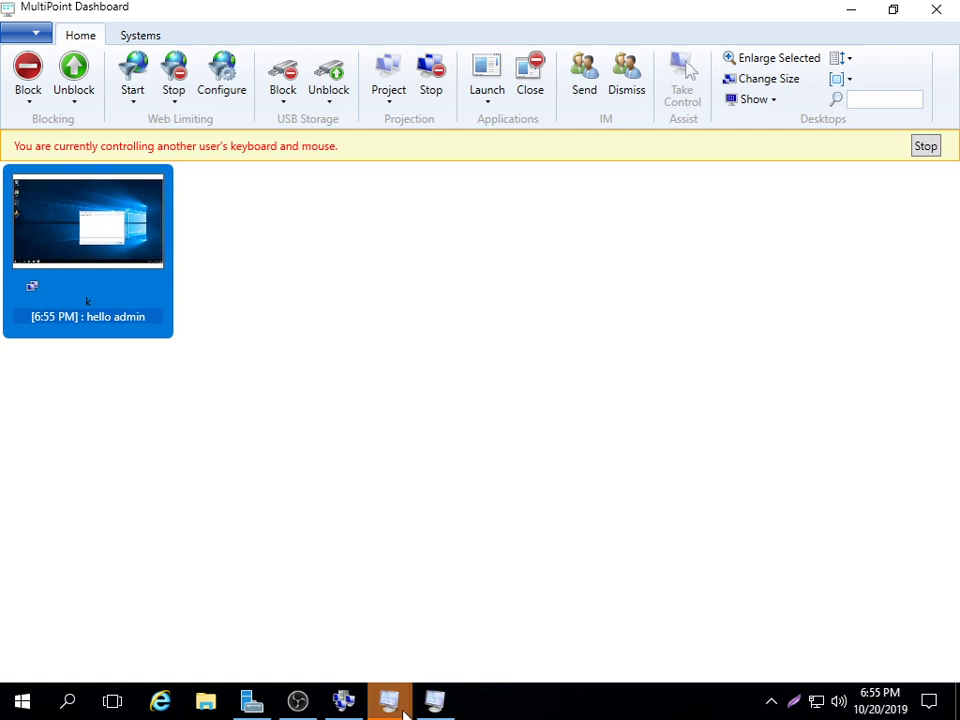
- Bring the IM - k chat window forward from the MultiPoint taskbar preview
{"action": "mouse_move", "coordinate": [405, 712]}
{"action": "left_click", "coordinate": [478, 617]}
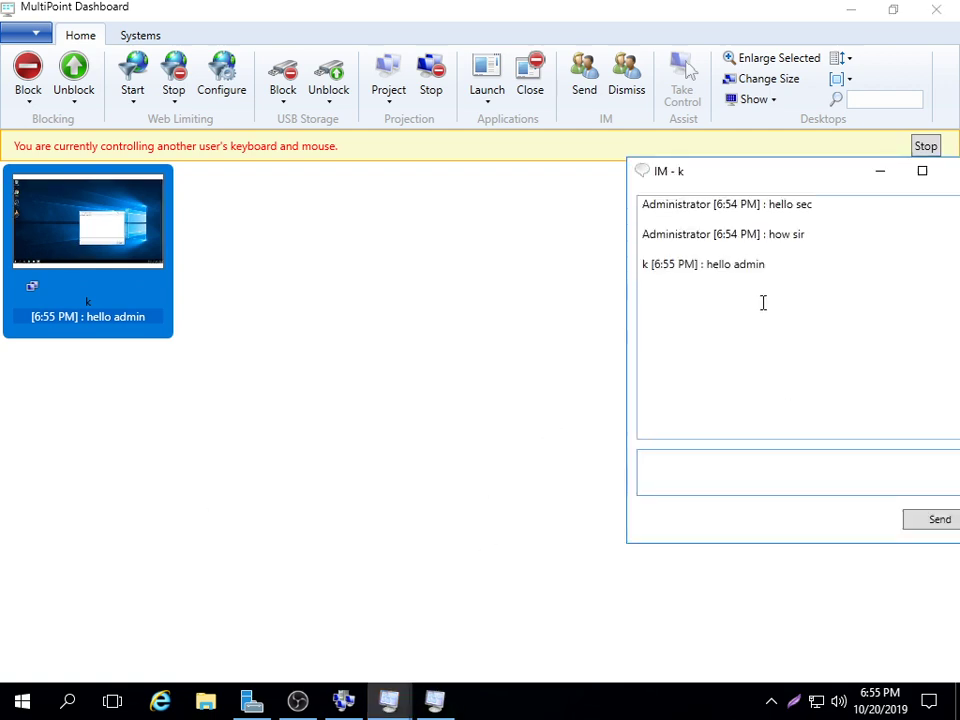